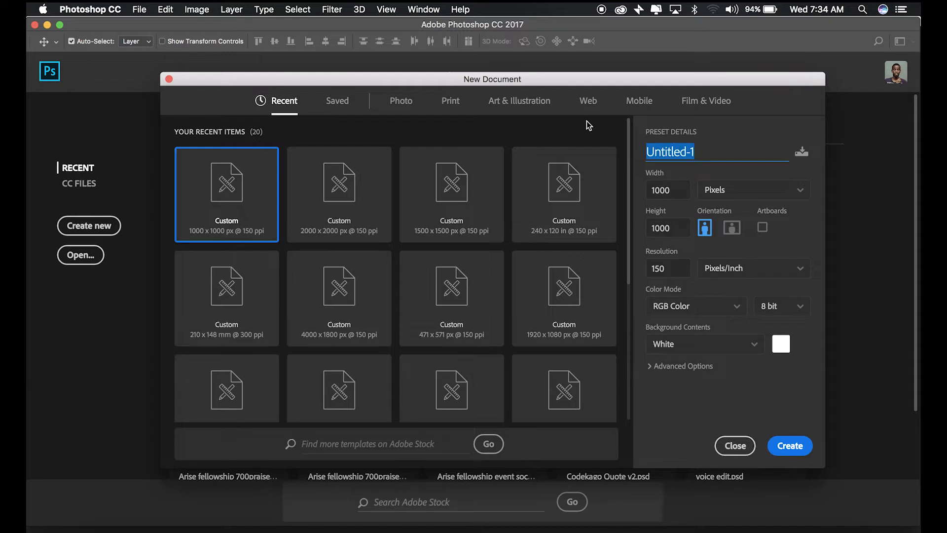
Create a 1000 x 1000 px, 150 ppi RGB document with a white background, named "Tut for text"
type("Turu")
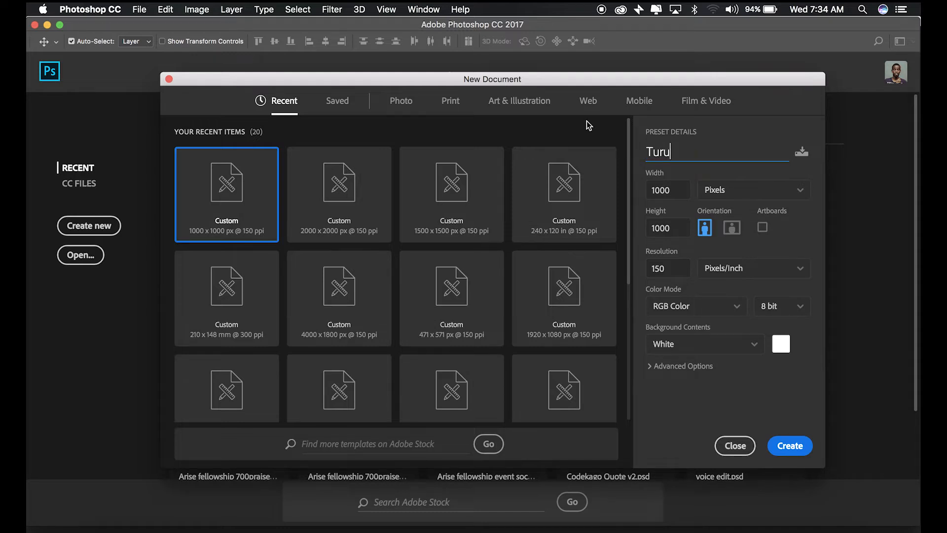
key("BackSpace")
key("BackSpace")
type("t for text")
key("Return")
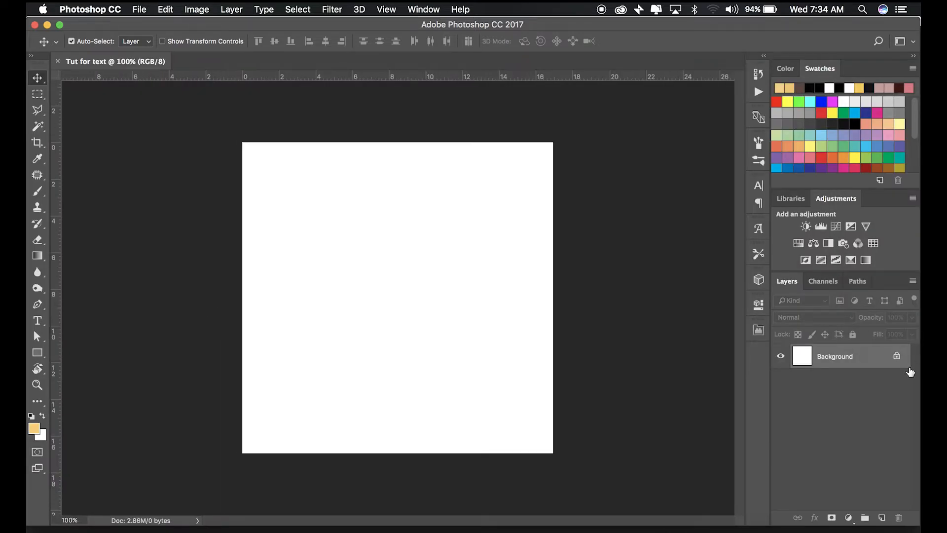
Unlock the background layer and add a new empty layer above it
left_click(898, 359)
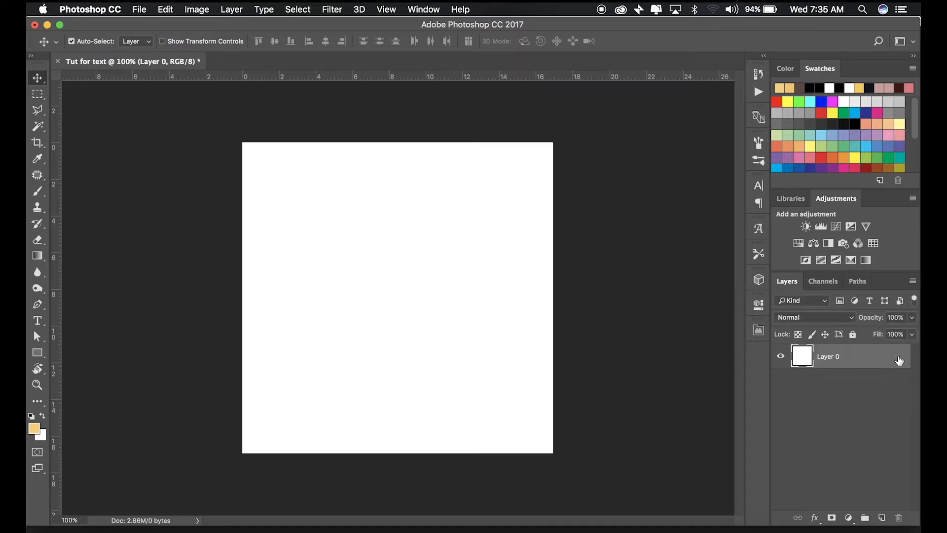
left_click(882, 517)
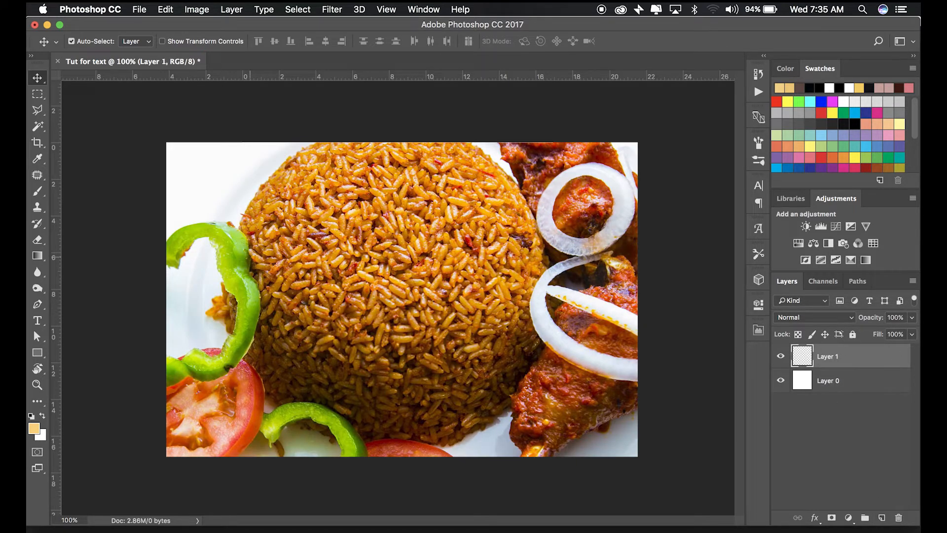
scroll(374, 301, "up", 3)
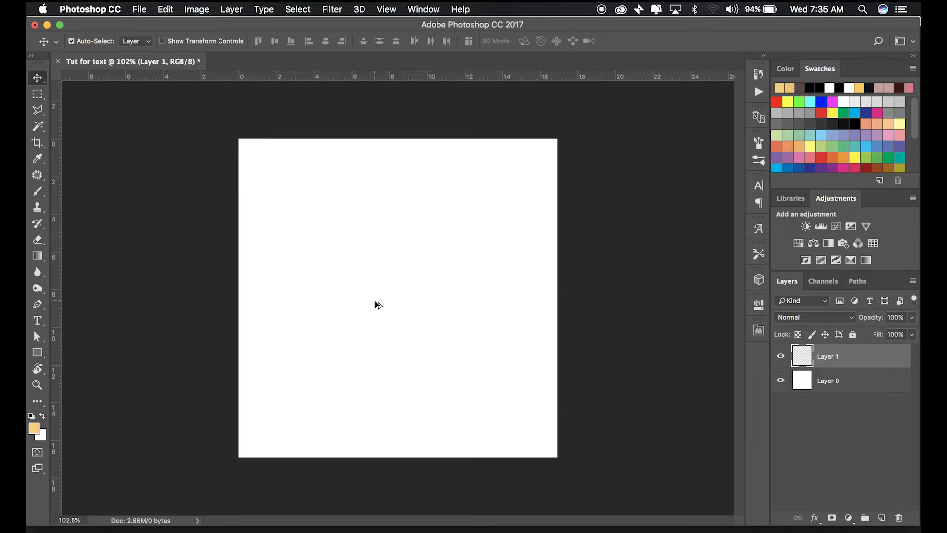
Fill the bottom layer, Layer 0, with a near-black foreground colour
left_click(828, 390)
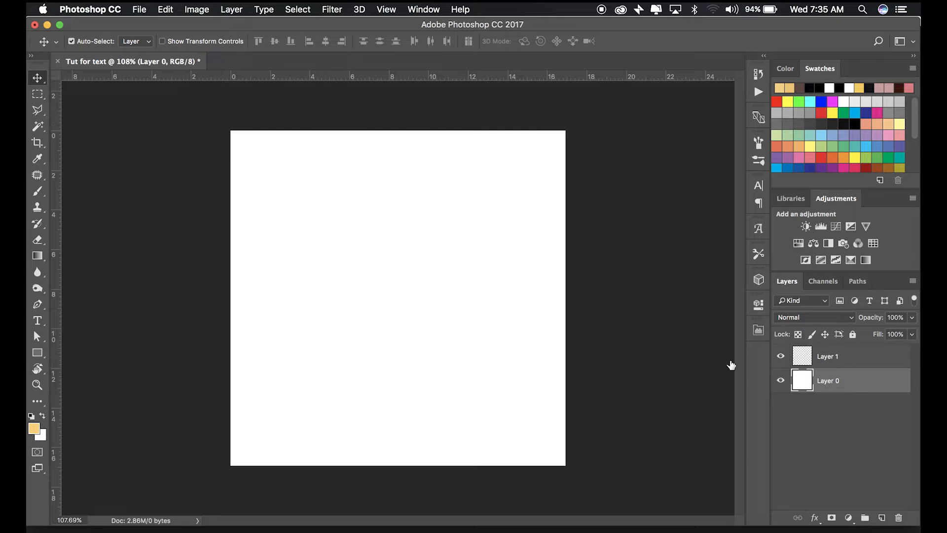
left_click(845, 127)
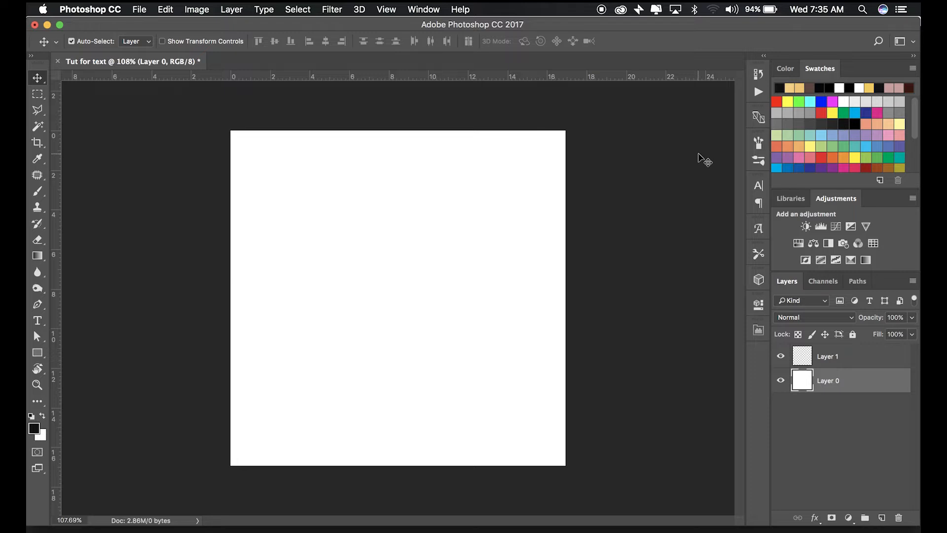
key("i")
key("alt+BackSpace")
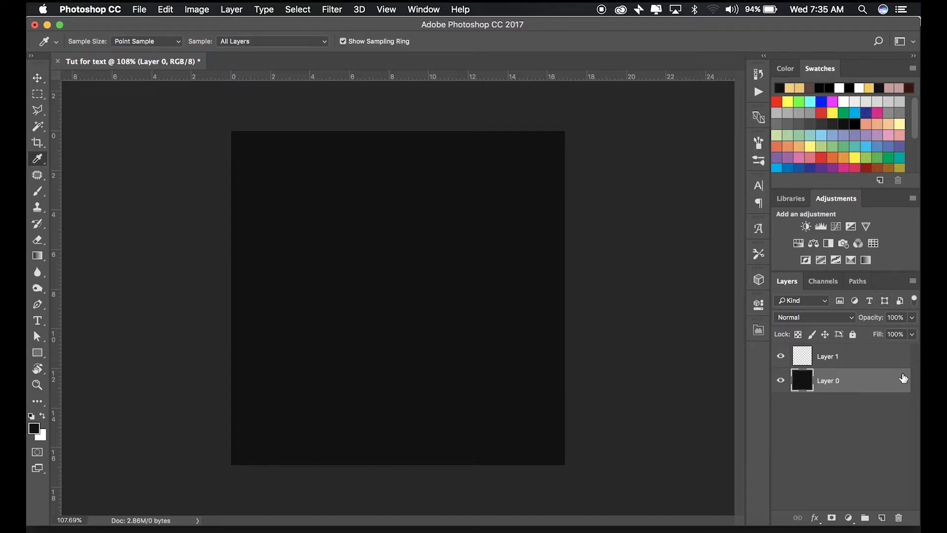
Add a Gradient Overlay to Layer 0 using the "simple BW" gradient preset
left_click(838, 362)
left_click(841, 385)
left_click(841, 360)
left_click(827, 385)
right_click(827, 384)
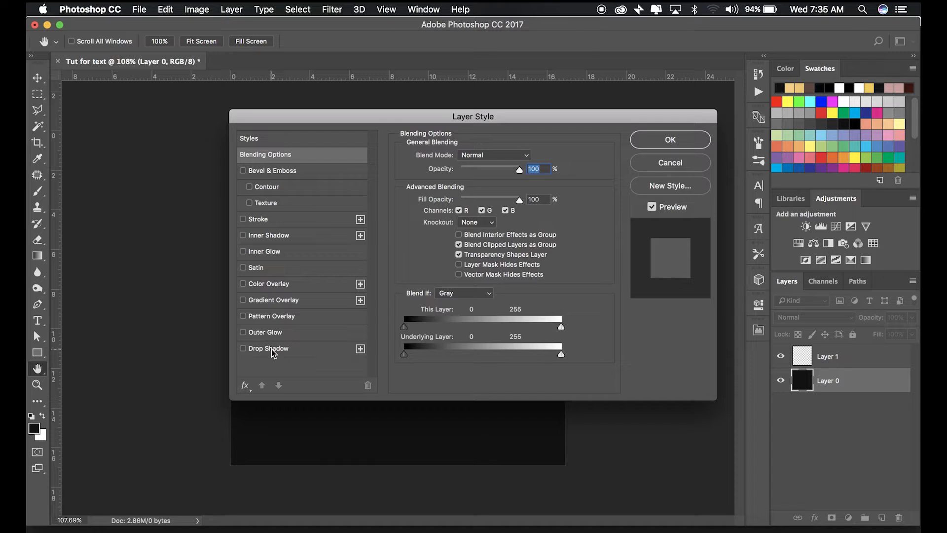
left_click(276, 300)
left_click(486, 185)
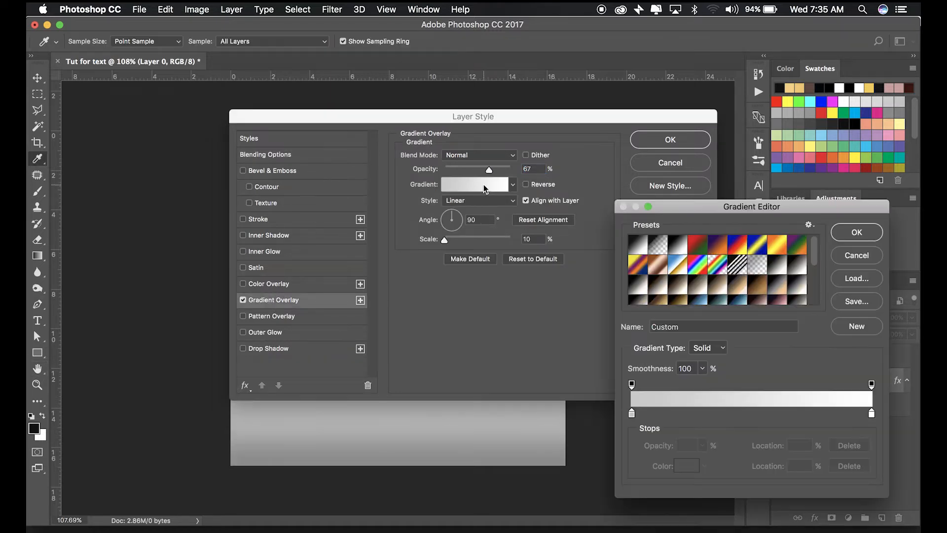
scroll(684, 294, "down", 5)
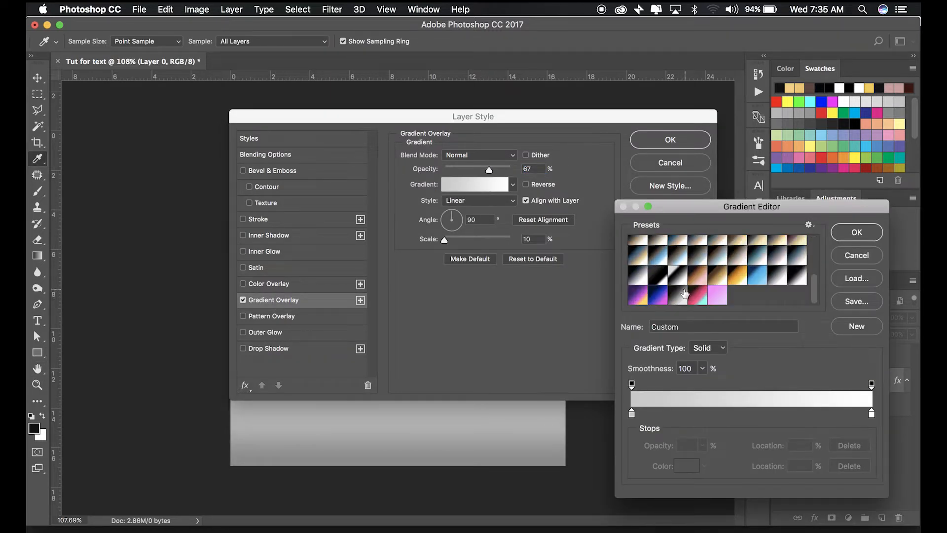
left_click(685, 294)
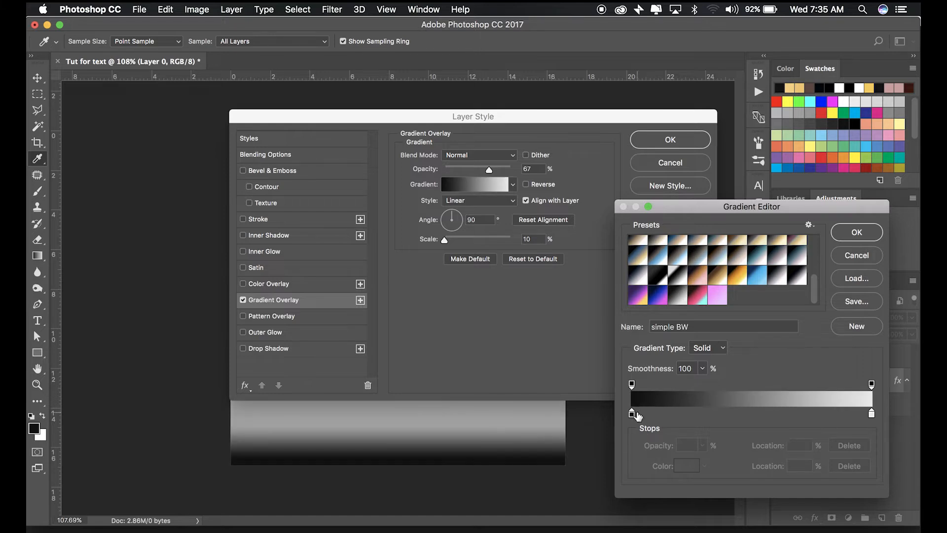
Change the overlay gradient's light end stop at 100% to a very dark grey and accept the gradient
left_click(872, 414)
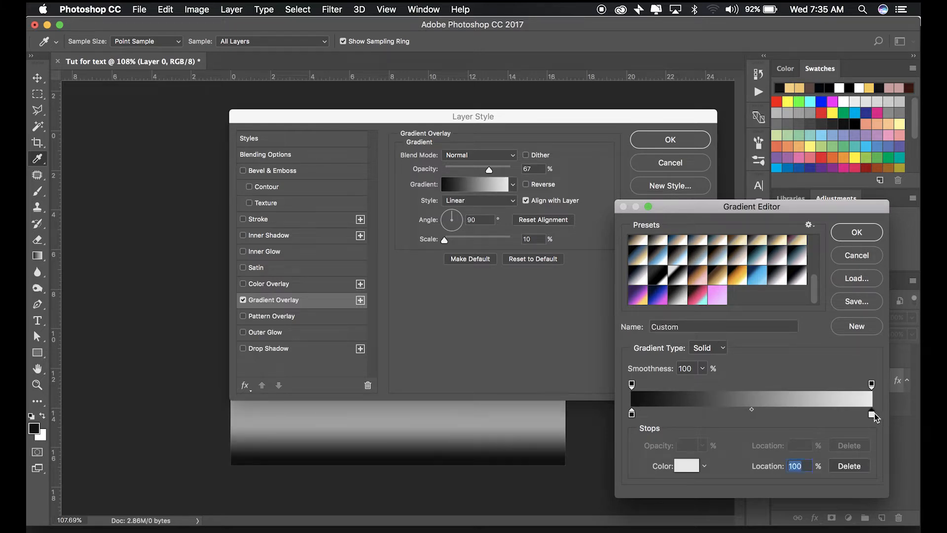
double_click(872, 414)
mouse_move(546, 332)
left_mouse_down()
mouse_move(529, 350)
mouse_move(539, 349)
left_mouse_up()
left_click(820, 206)
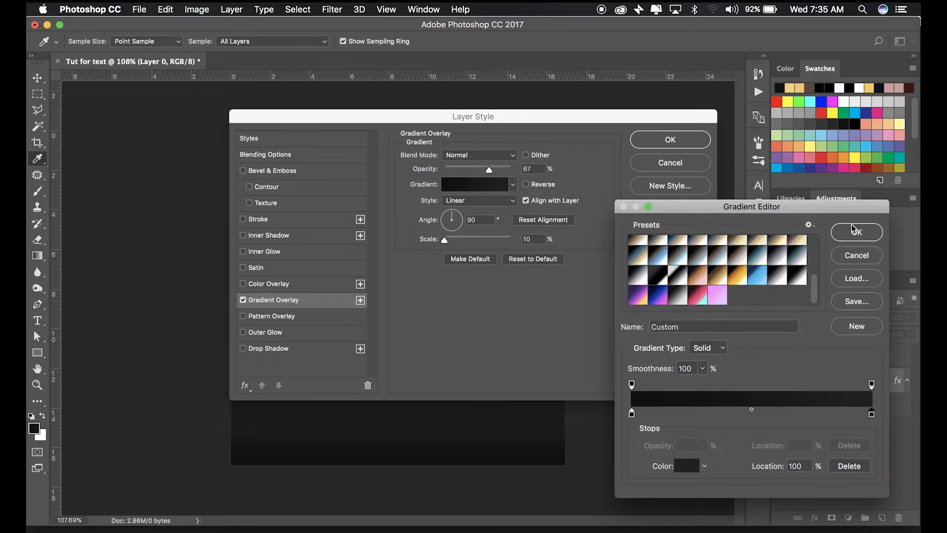
left_click(855, 230)
Set the gradient overlay's scale to 150% and its style to Radial
left_click_drag(443, 241, 586, 265)
left_click_drag(491, 121, 847, 105)
left_click_drag(866, 223, 758, 246)
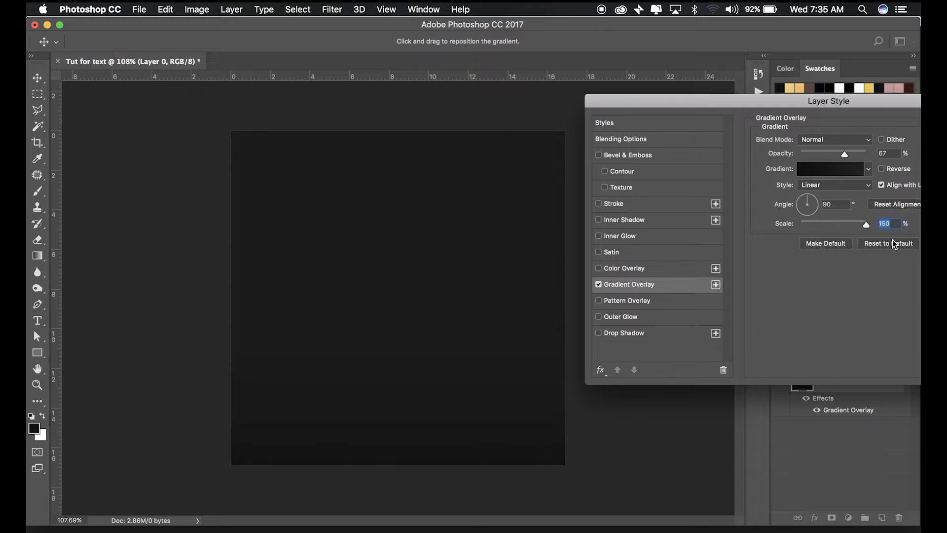
left_click(870, 188)
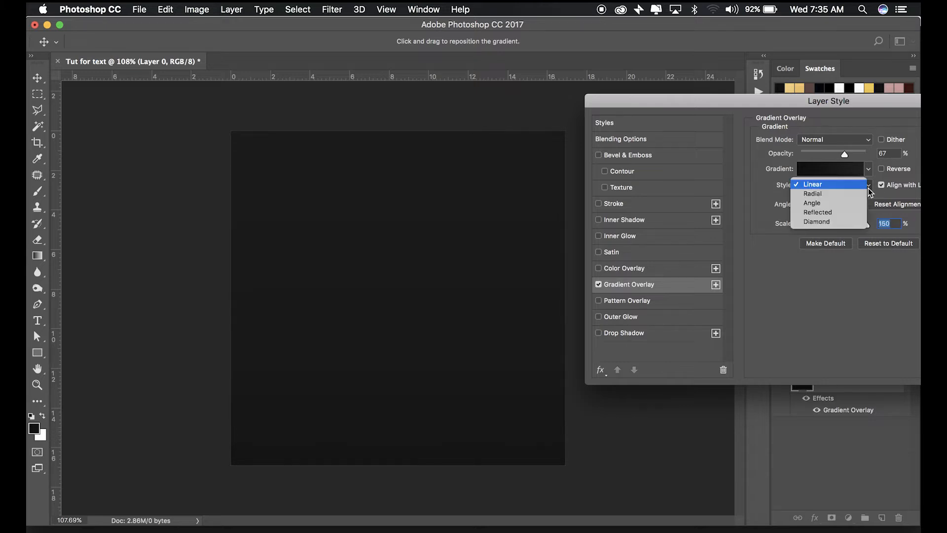
left_click(817, 195)
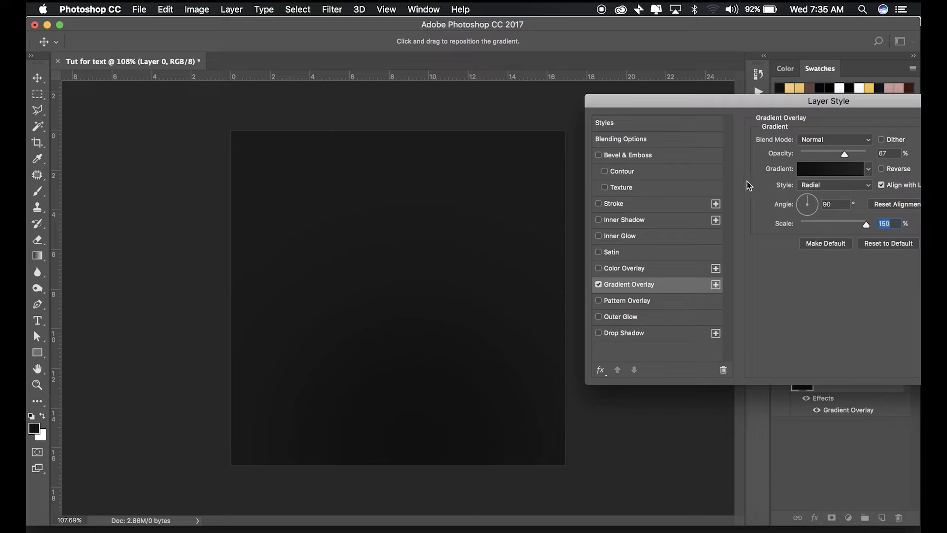
Raise the gradient overlay's opacity to 100% and reverse the gradient
left_click(808, 171)
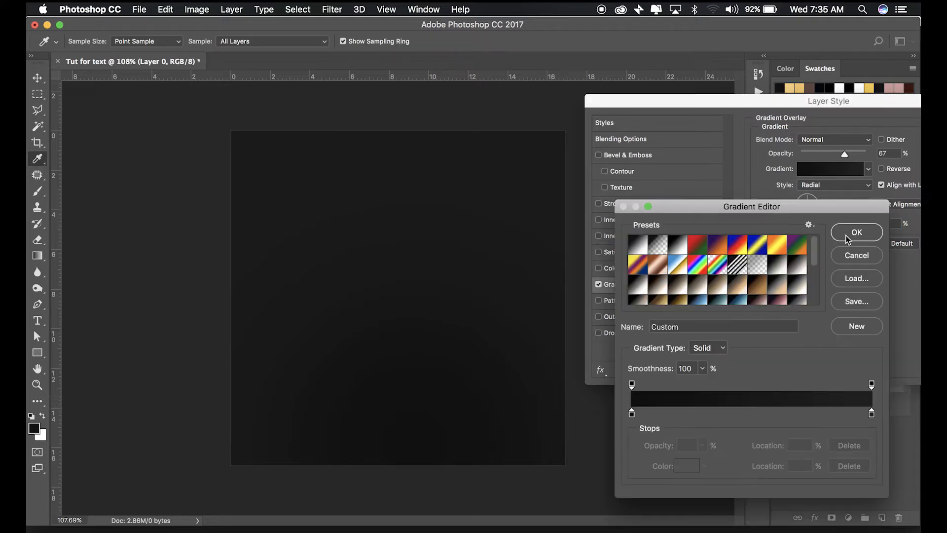
left_click(859, 256)
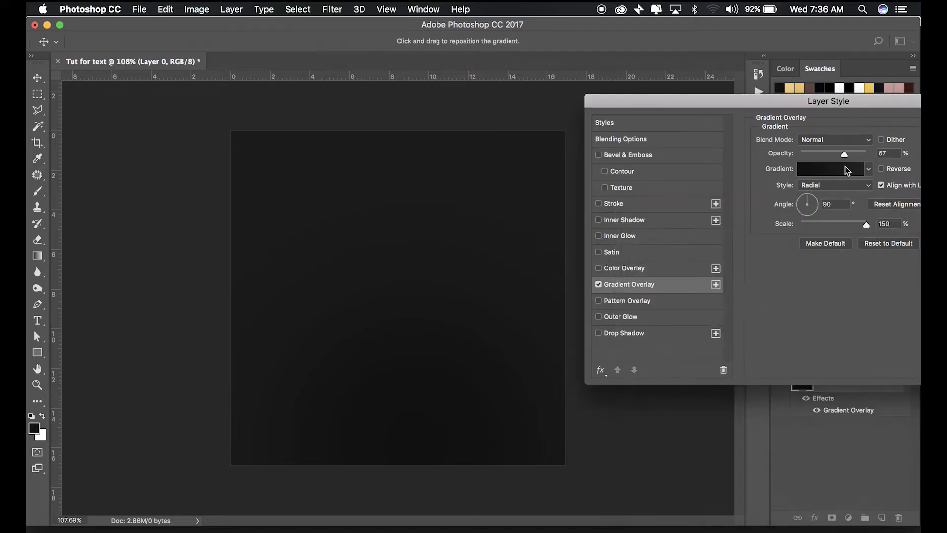
left_click_drag(846, 157, 921, 170)
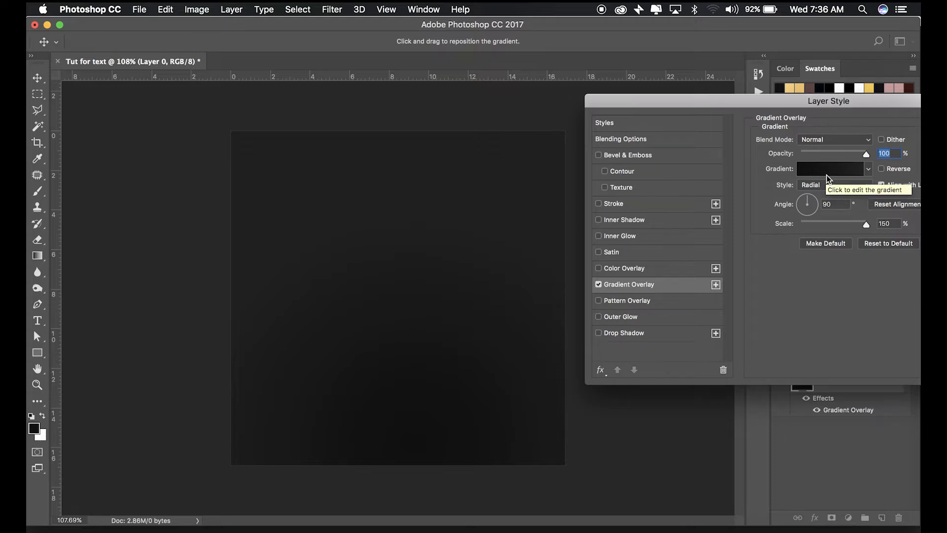
key("XF86MonBrightnessUp")
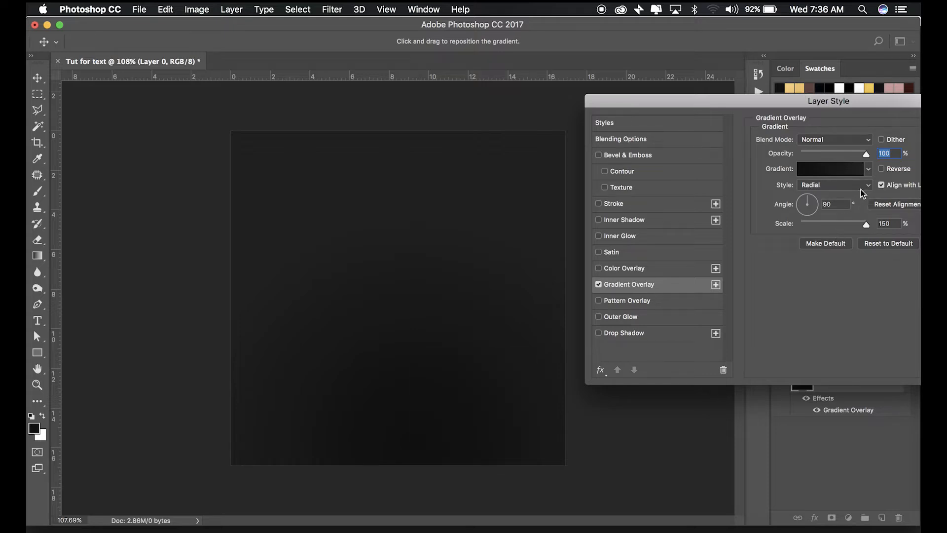
left_click(882, 168)
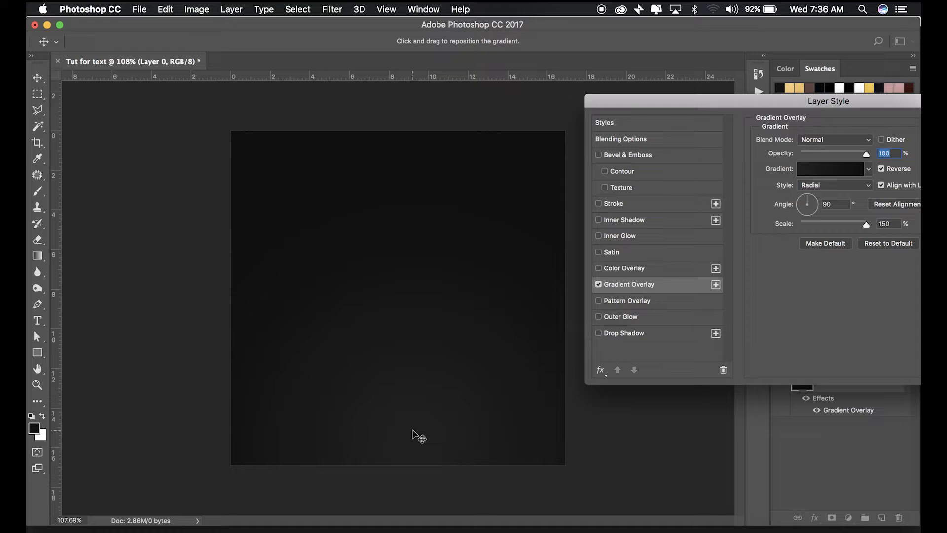
Reposition the radial gradient's centre to the middle of the canvas and apply the layer style
left_click_drag(412, 430, 412, 286)
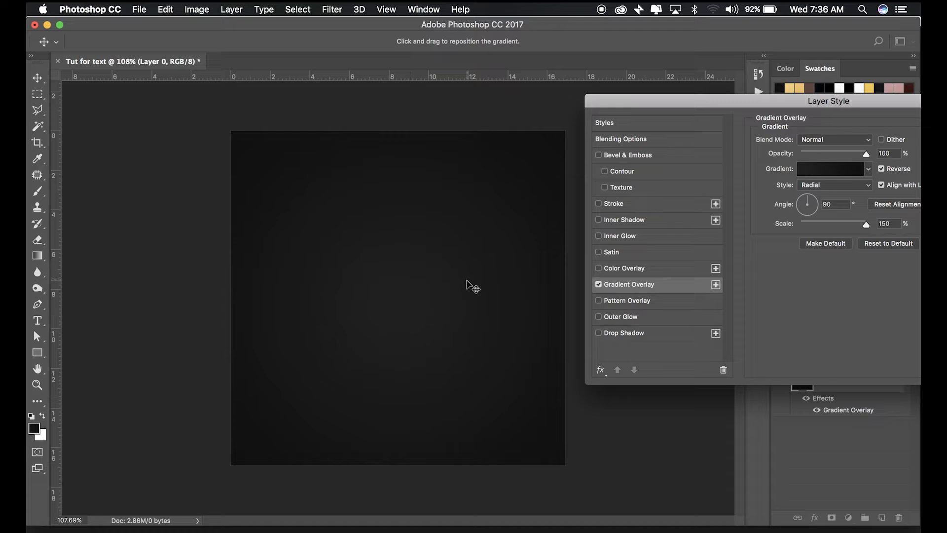
left_click_drag(843, 105, 543, 95)
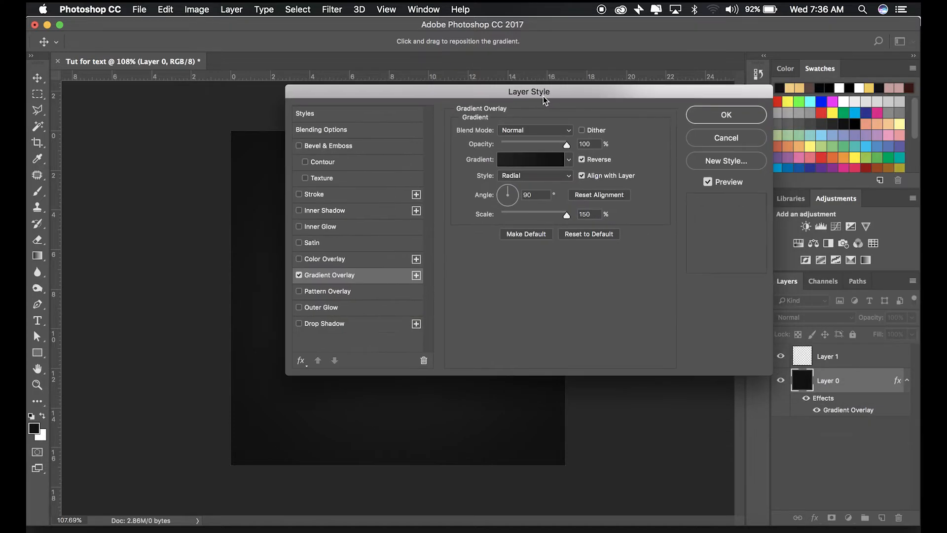
left_click(726, 114)
key("i")
scroll(425, 350, "up", 3)
scroll(427, 349, "down", 5)
scroll(425, 350, "up", 4)
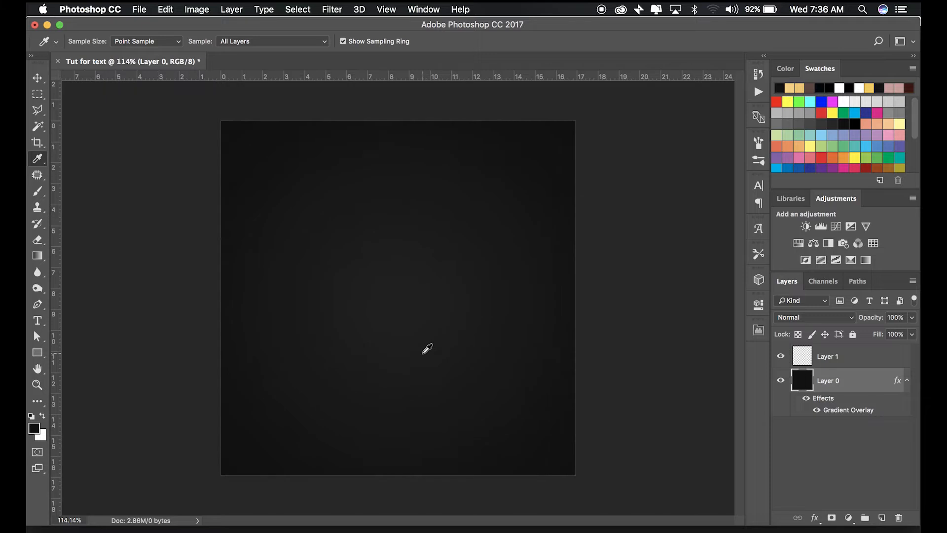
Add the text "9" near the canvas centre on Layer 1 in the Blocklyn font
key("t")
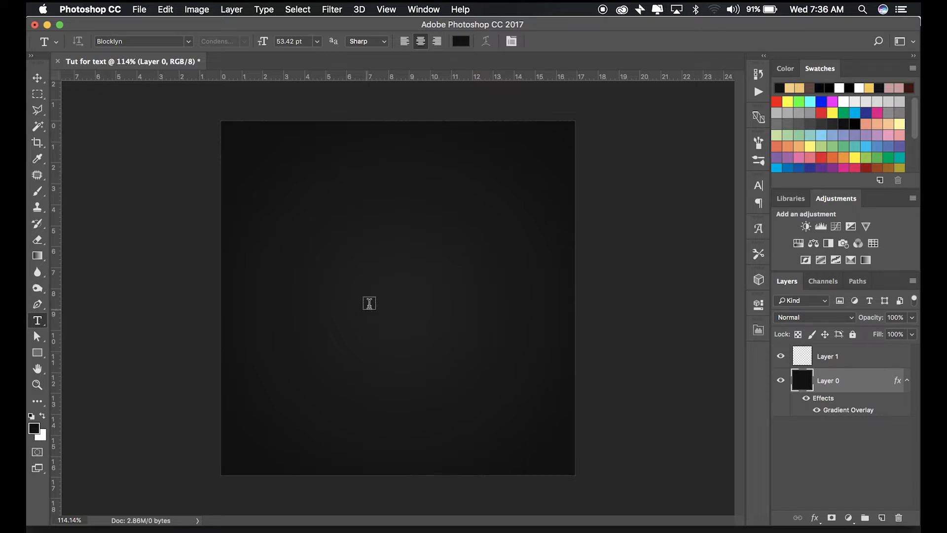
left_click(851, 359)
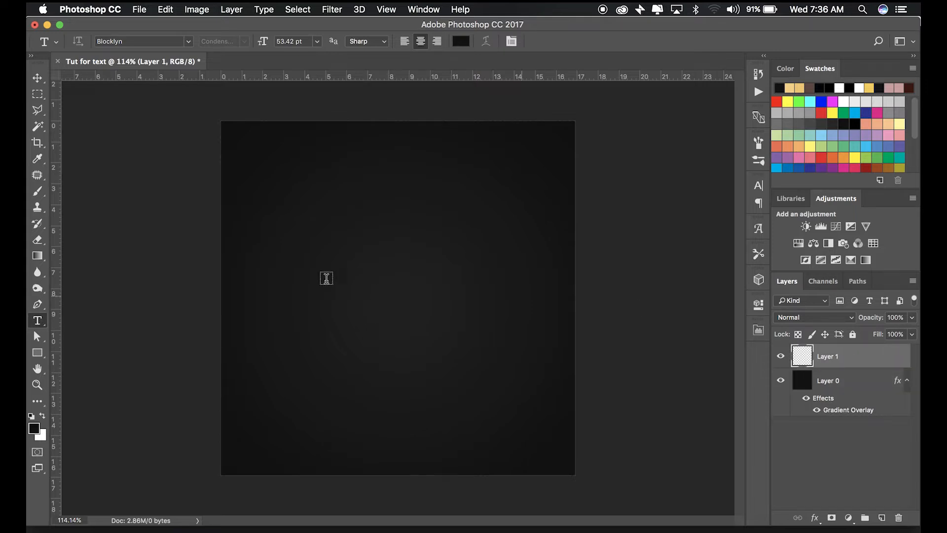
left_click(389, 296)
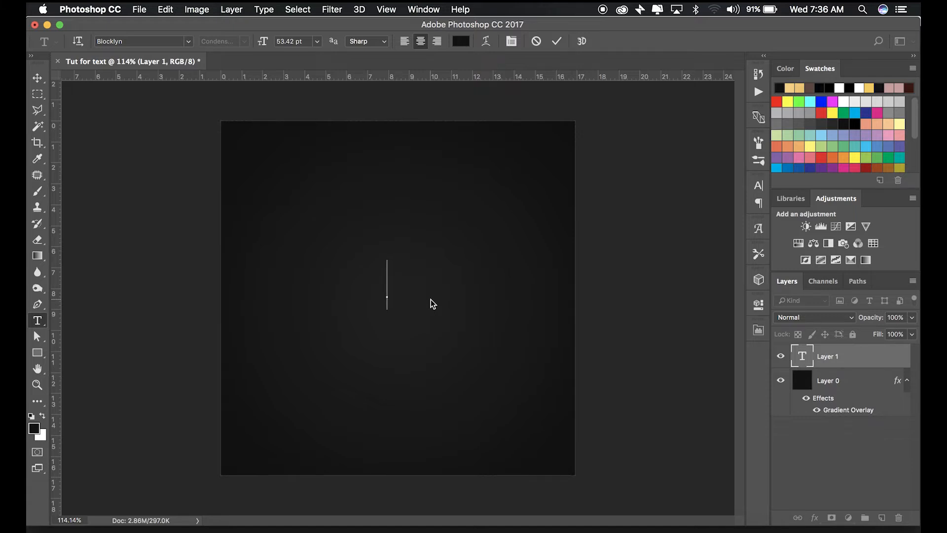
type("9")
Enlarge the "9" to 253 pt and move it down to the middle of the canvas
key("super+a")
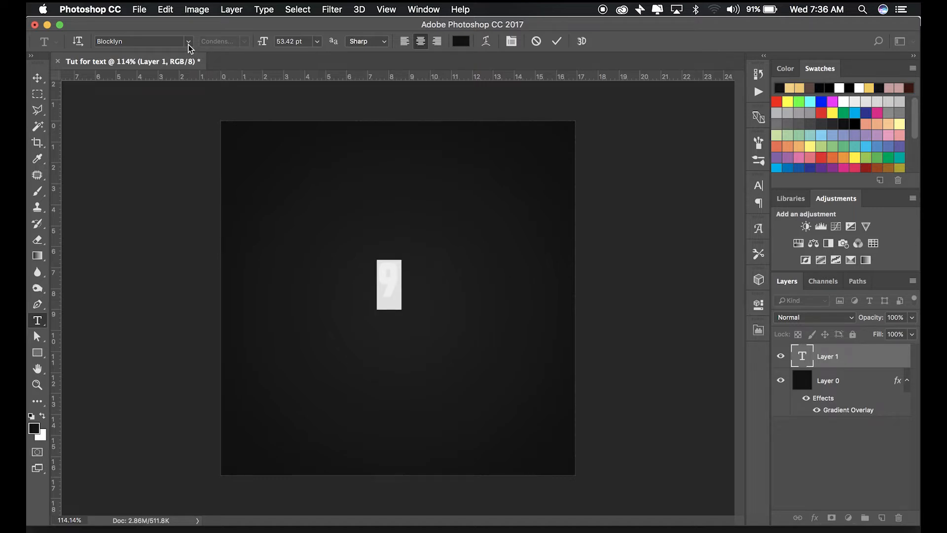
left_click_drag(262, 42, 296, 43)
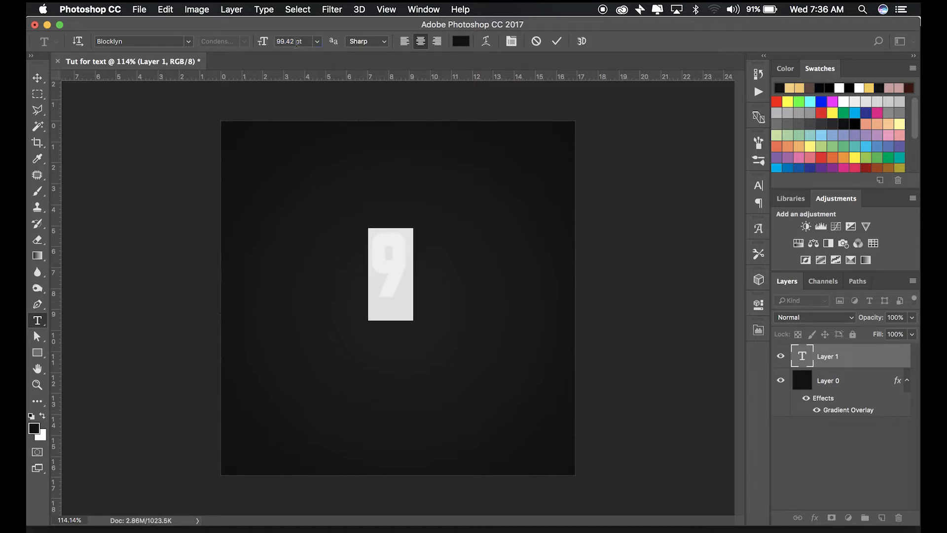
double_click(294, 42)
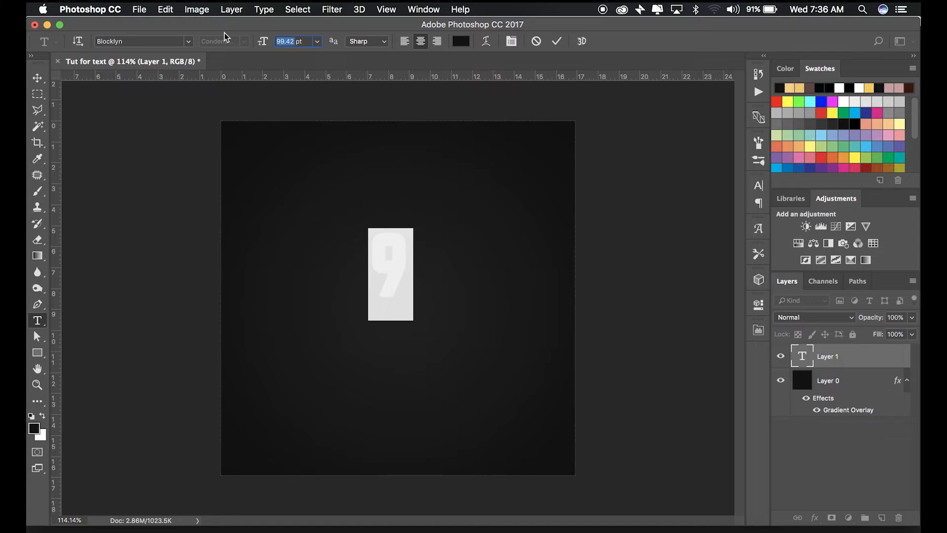
type("253")
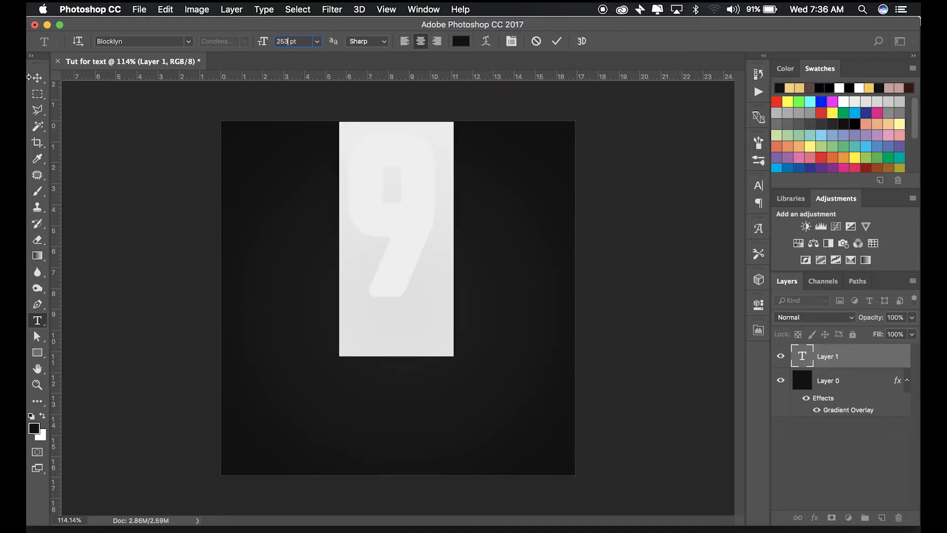
left_click(37, 78)
left_click_drag(422, 222, 422, 302)
Set the font size of the "9" to 254 pt and commit the text
key("t")
left_click(418, 299)
key("super+a")
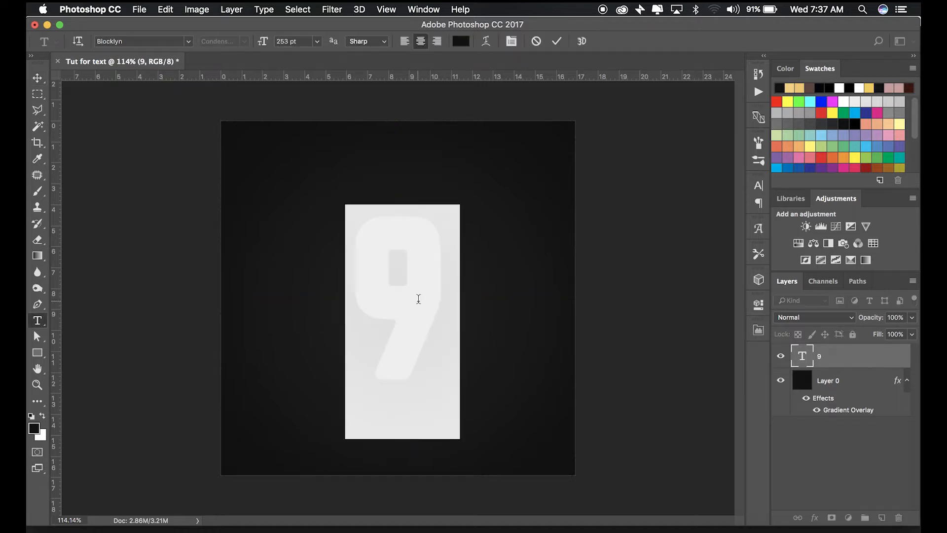
left_click_drag(262, 41, 265, 44)
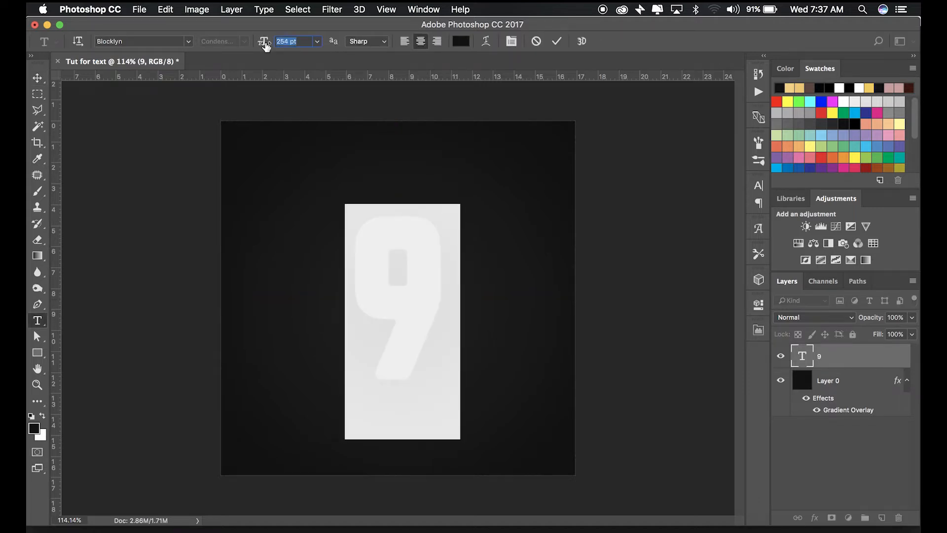
left_click(37, 77)
scroll(434, 330, "up", 1)
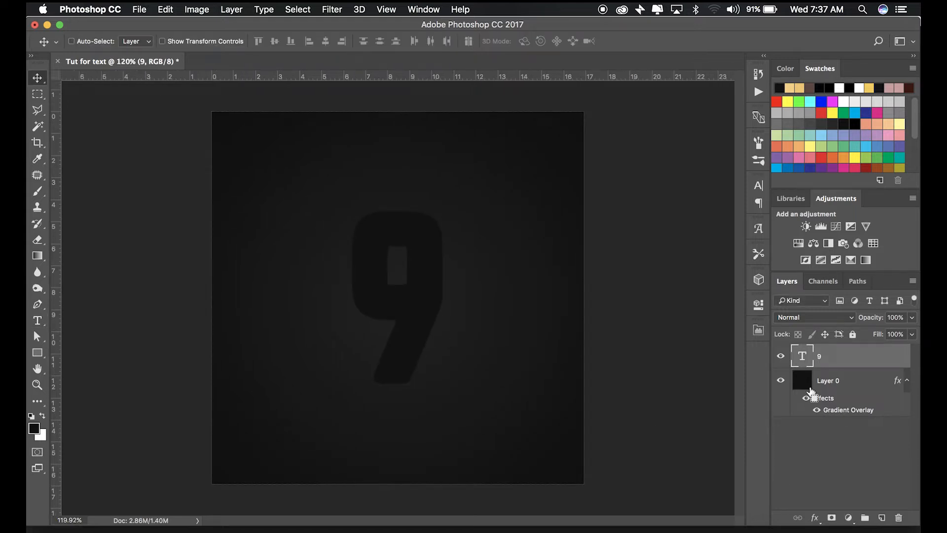
key("super+a")
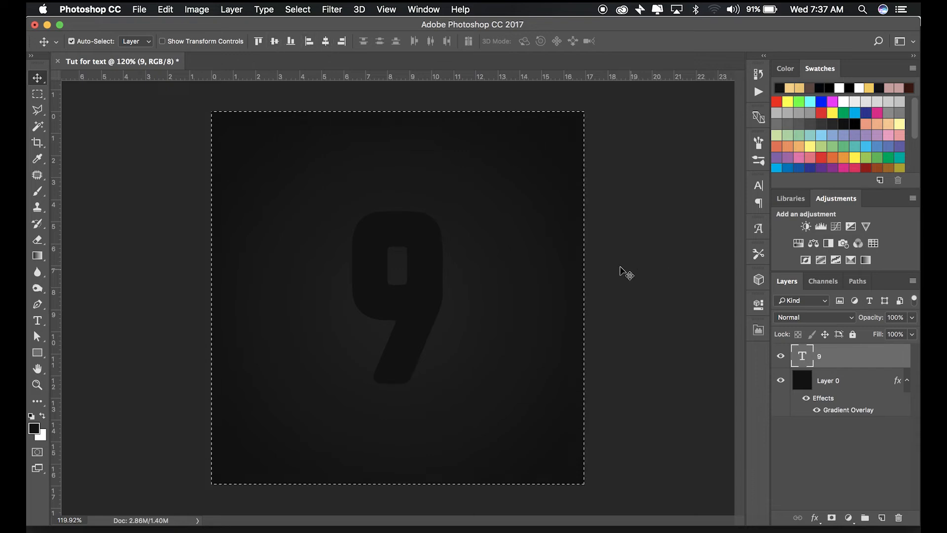
key("super+d")
scroll(497, 279, "up", 1)
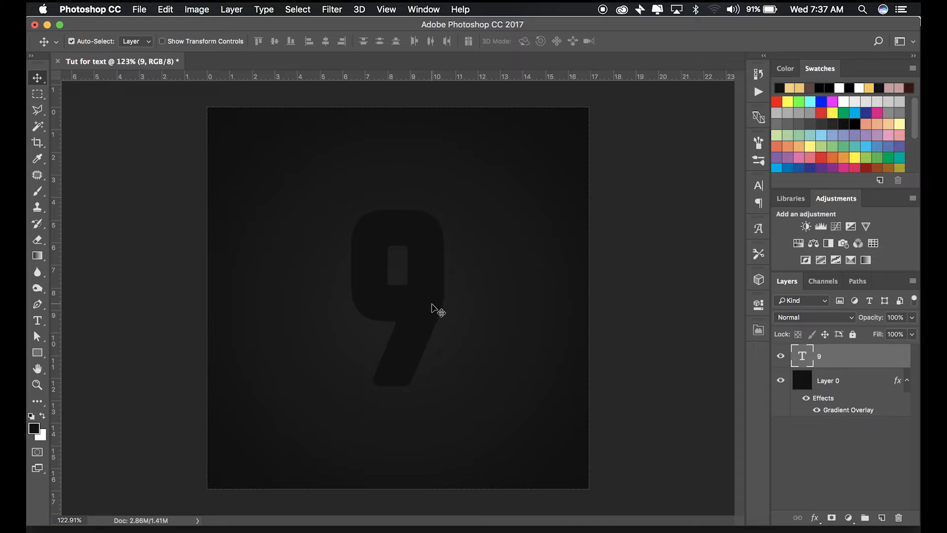
Change the text colour of the "9" to light orange #ffd37d and commit the text
key("t")
left_click(407, 282)
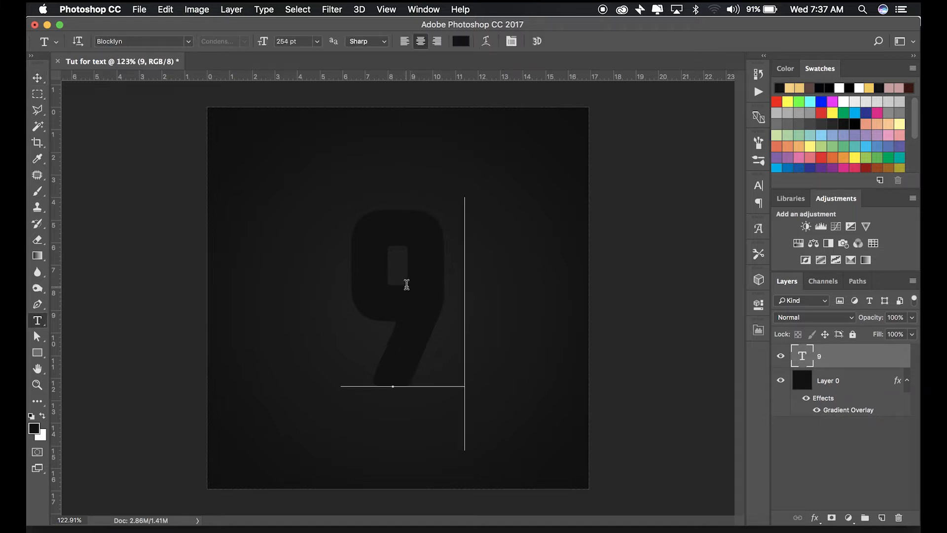
double_click(449, 290)
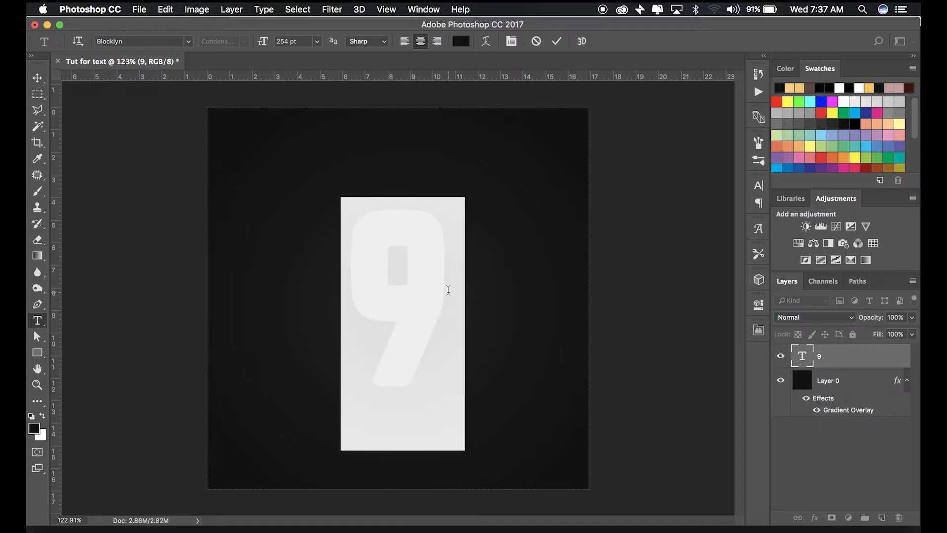
left_click(467, 44)
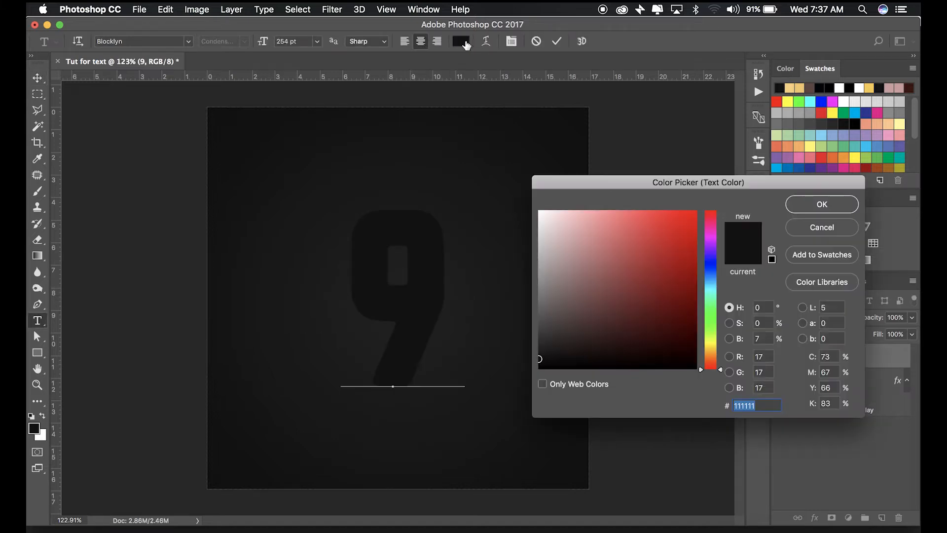
left_click(813, 147)
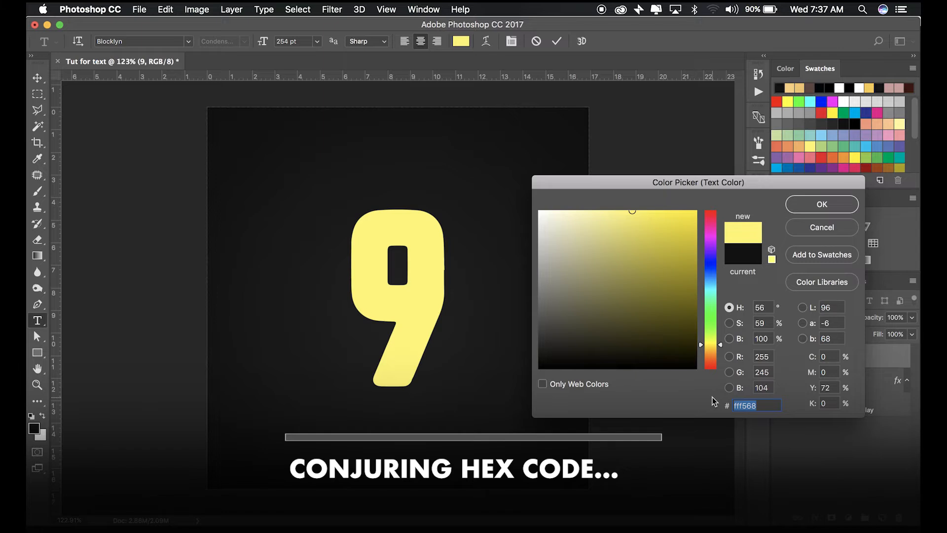
type("ffc")
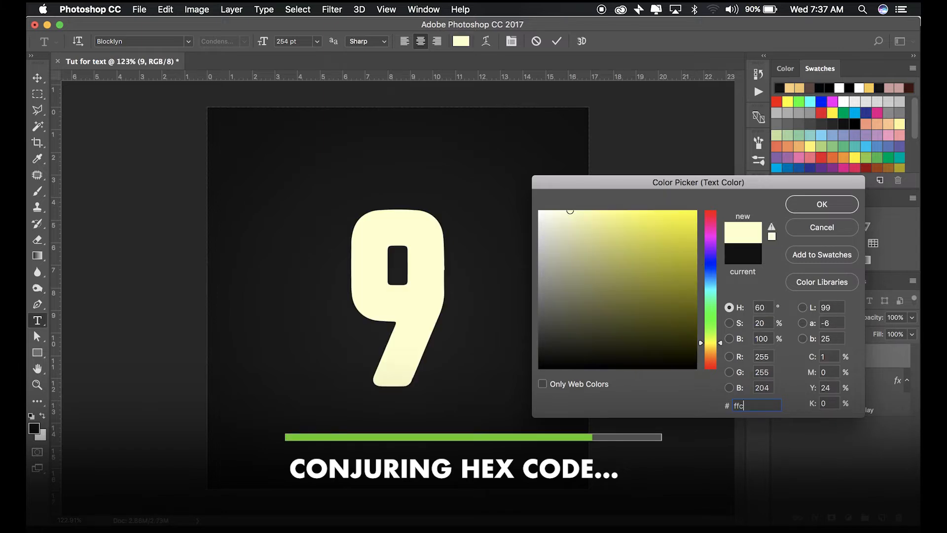
type("b6")
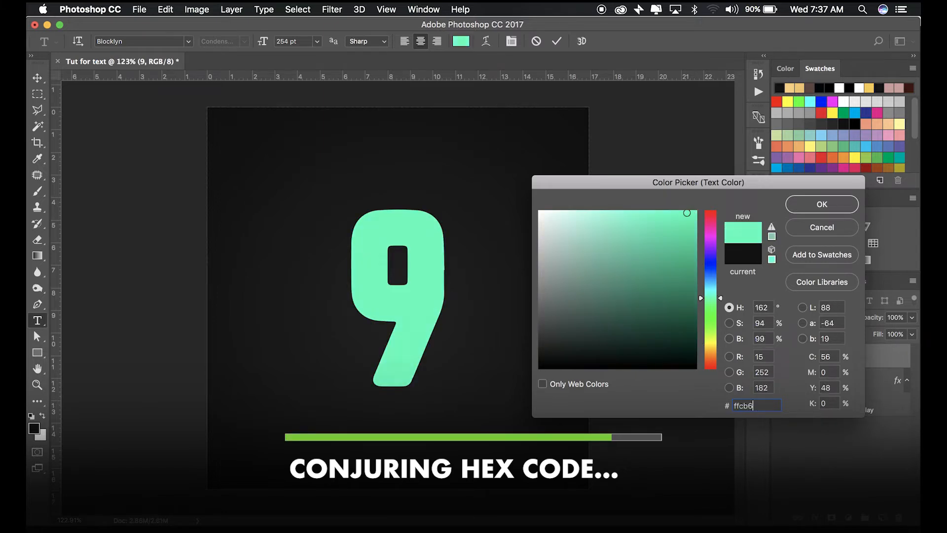
type("5")
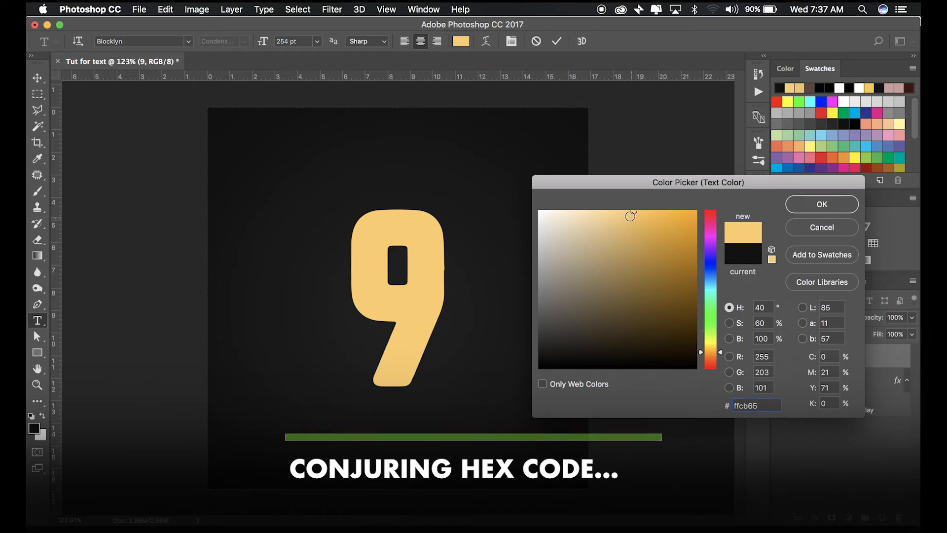
left_click_drag(620, 212, 618, 203)
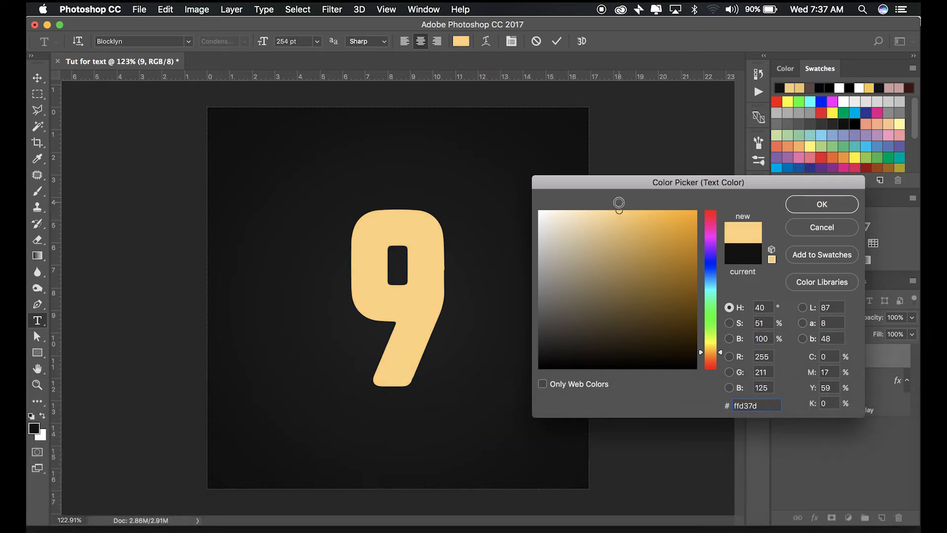
left_click(836, 206)
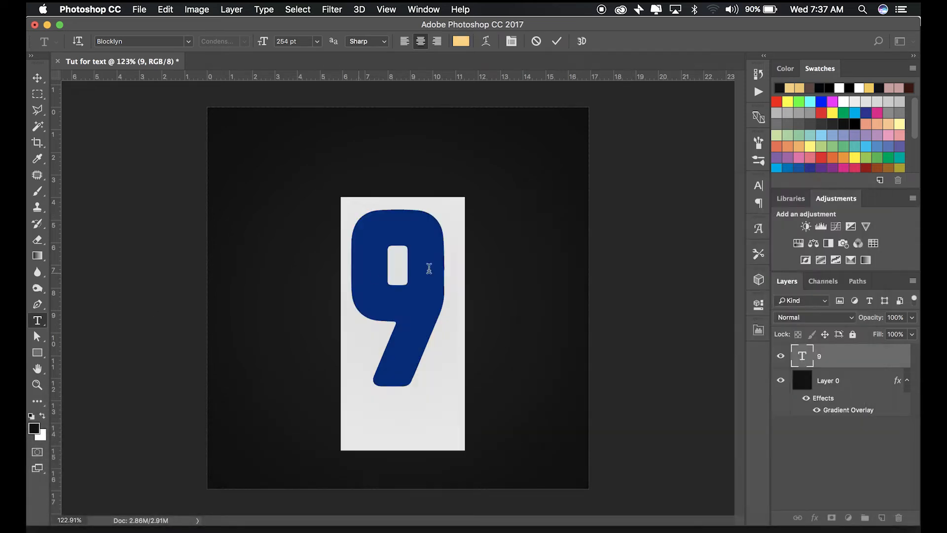
left_click(37, 77)
scroll(313, 353, "down", 3)
scroll(390, 360, "up", 5)
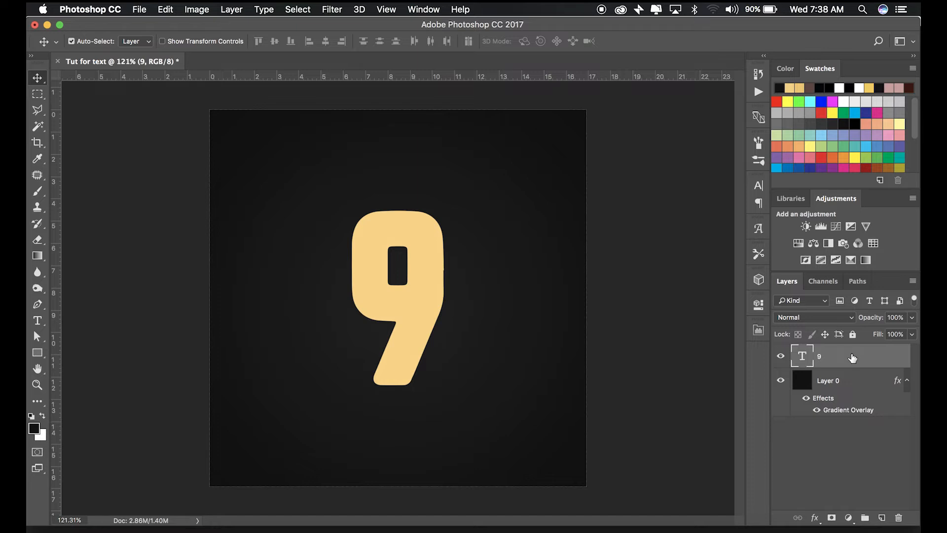
Add a 2 px inside Stroke in light orange to the "9" layer through its blending options
right_click(820, 359)
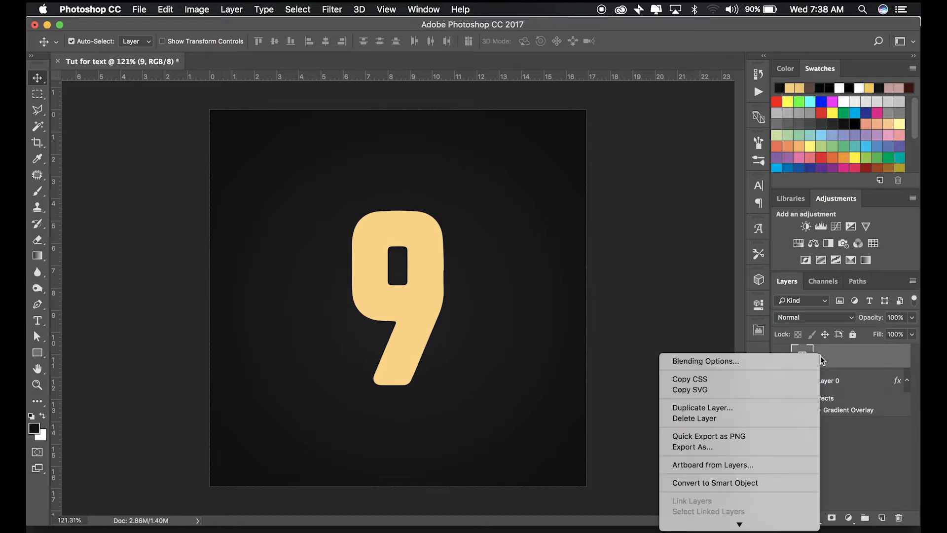
left_click(712, 362)
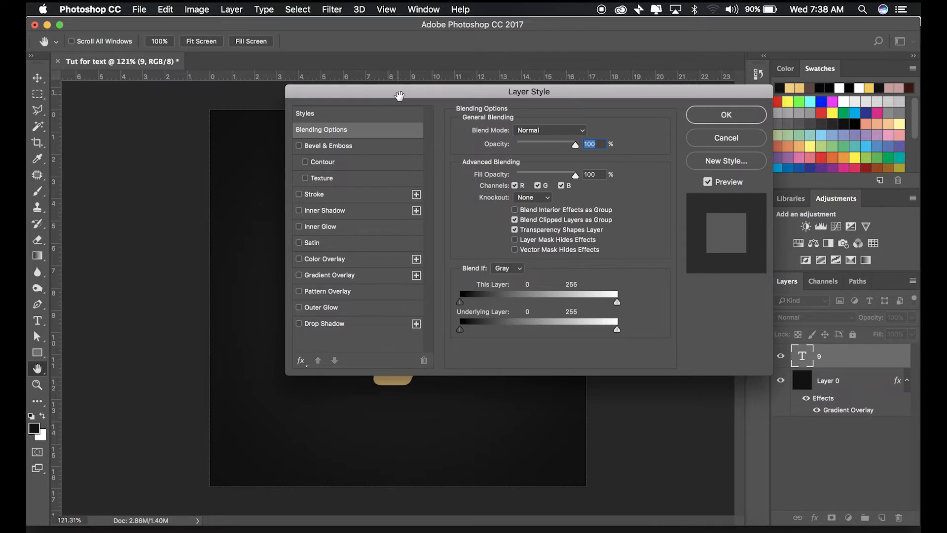
left_click_drag(399, 96, 530, 65)
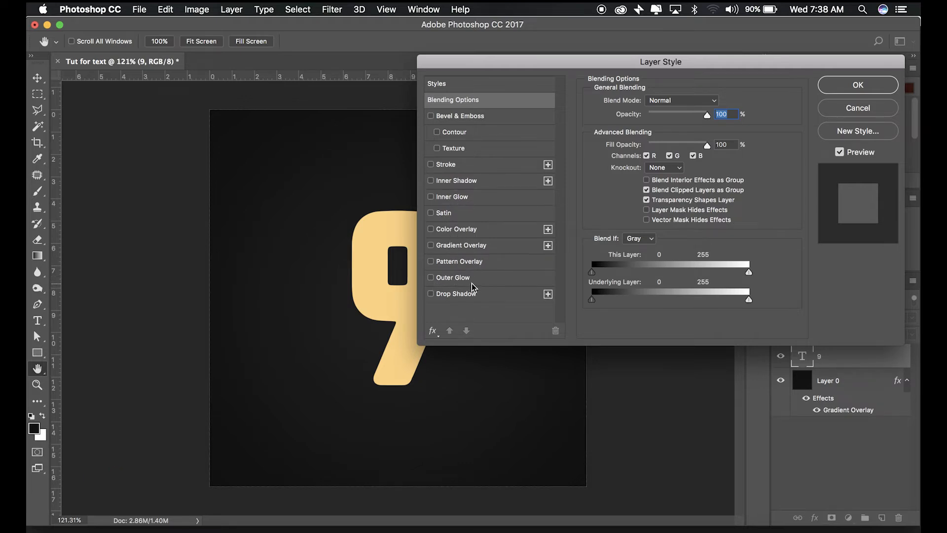
left_click(445, 165)
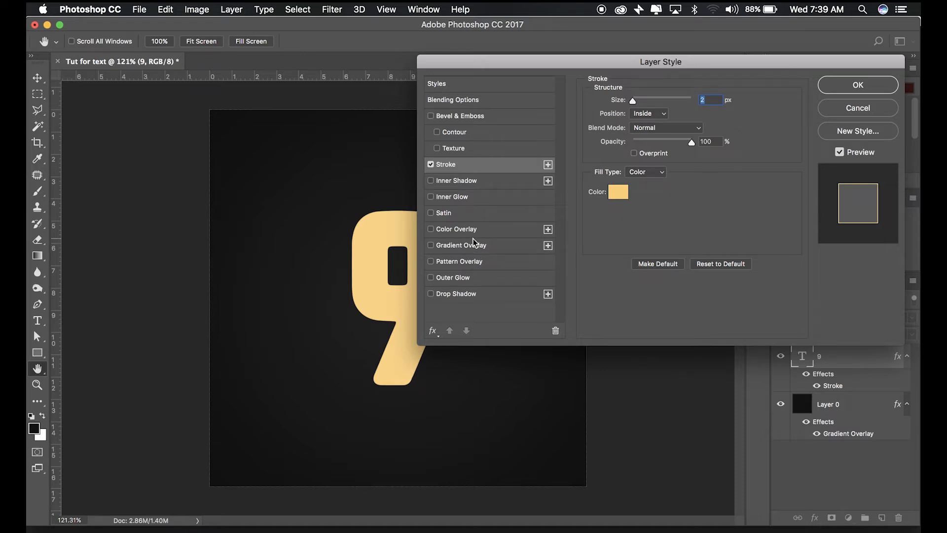
Enable a dotted Pattern Overlay on the "9" layer, keeping the Overlay blend mode
left_click(431, 261)
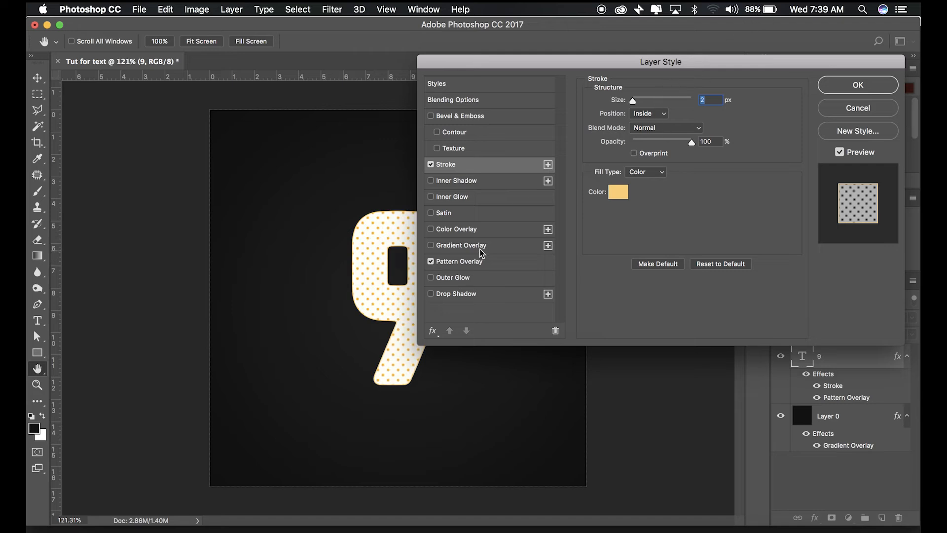
left_click(466, 264)
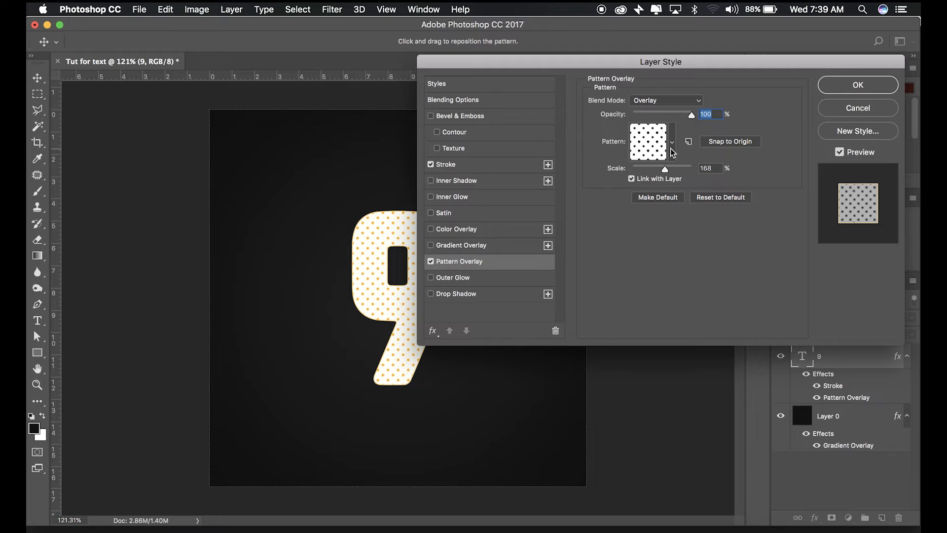
left_click(701, 103)
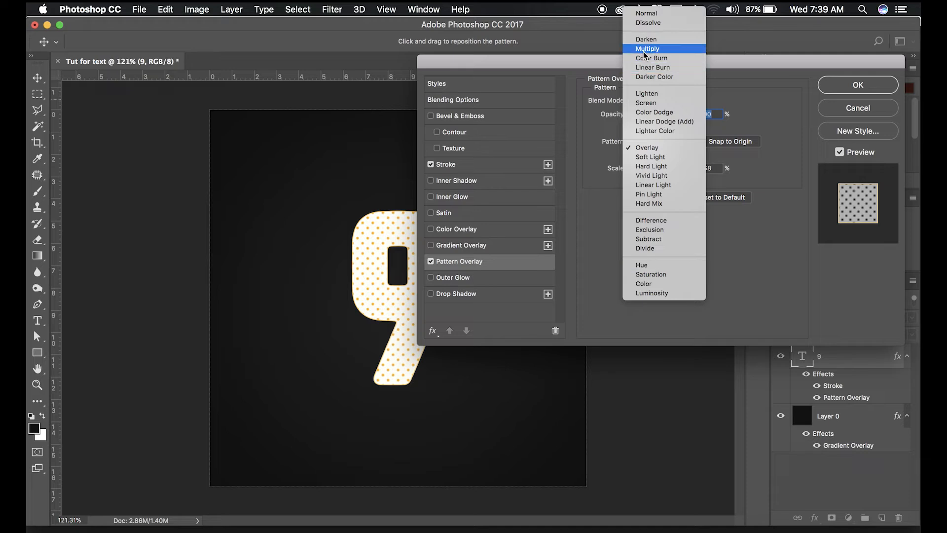
left_click(777, 105)
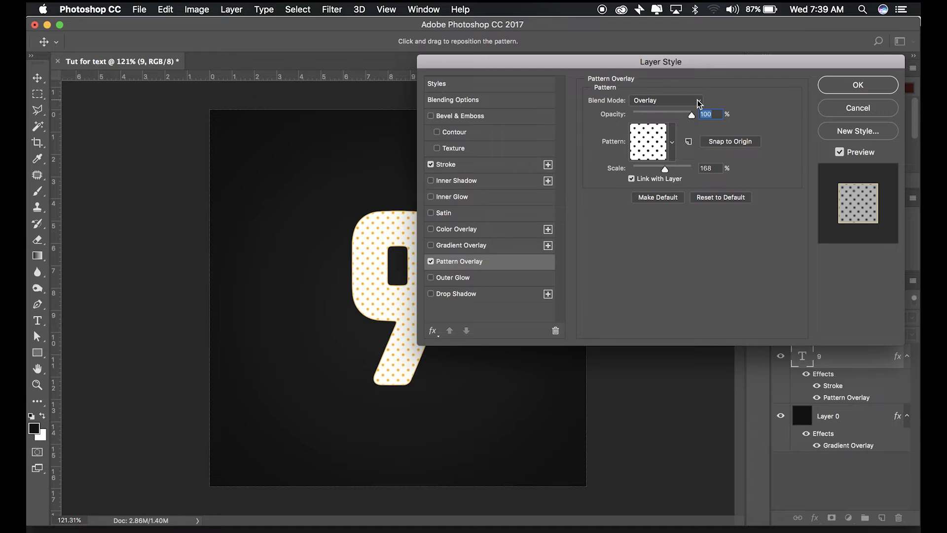
Try diagonal, line, grid and concentric-square patterns for the overlay and return to the dotted pattern
left_click(675, 144)
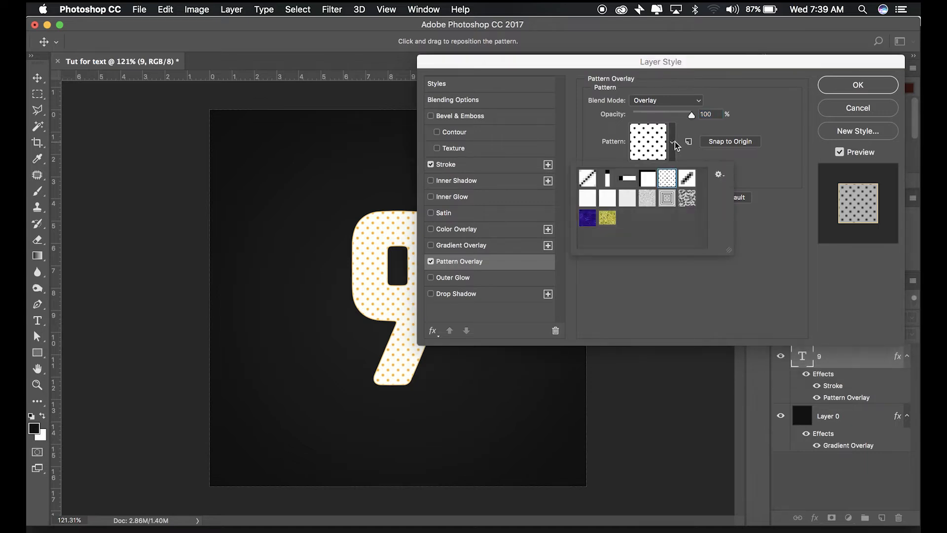
left_click(587, 178)
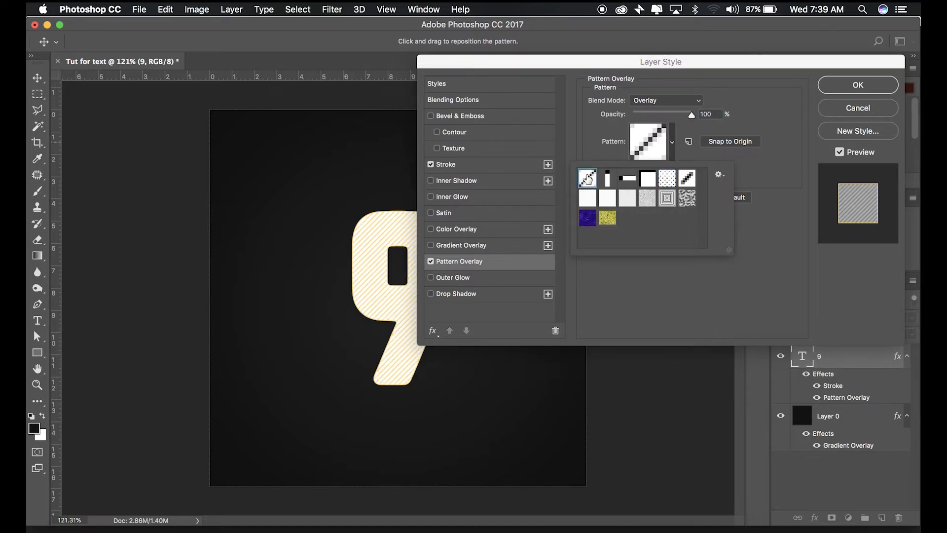
left_click(609, 182)
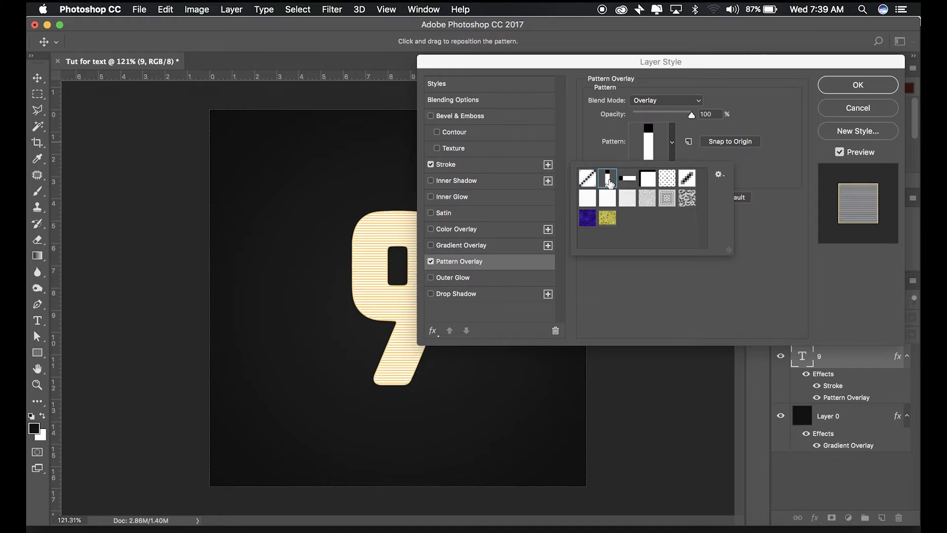
left_click(630, 179)
left_click(648, 180)
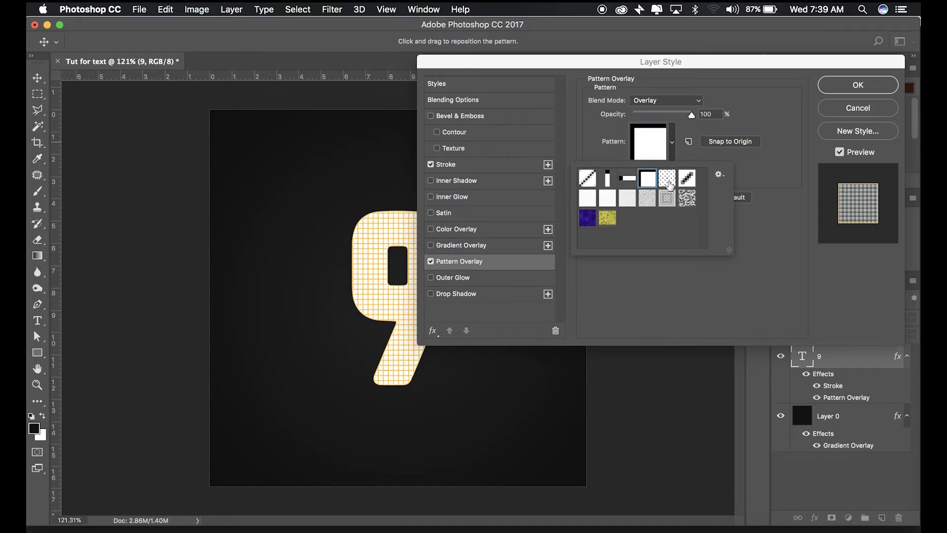
left_click(669, 181)
left_click(667, 198)
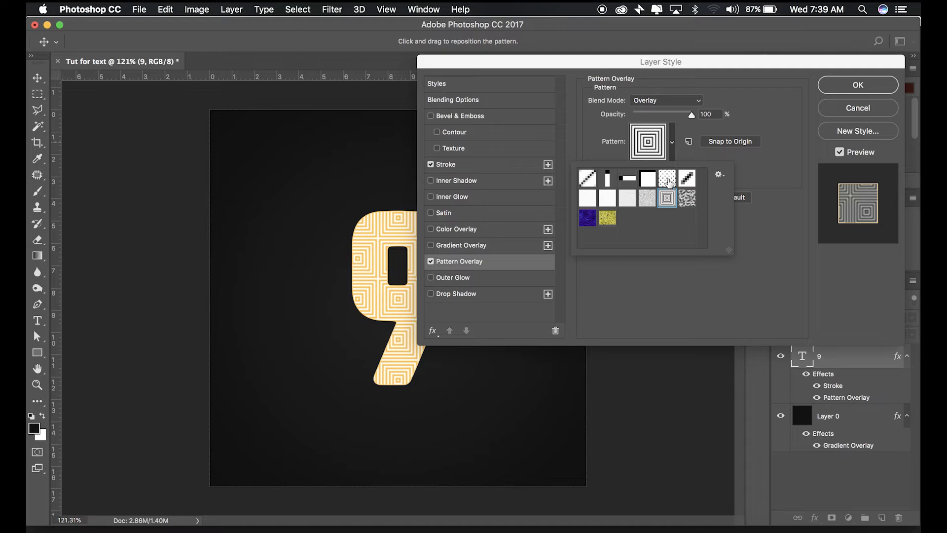
left_click(668, 181)
left_click(742, 126)
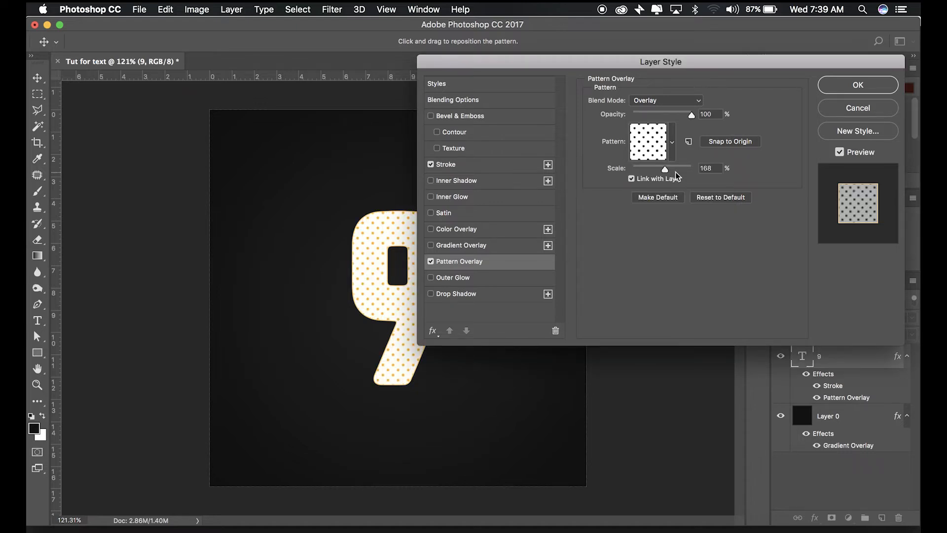
Set the dotted pattern's scale to 149%, inspect the edge of the "9" up close and apply the layer style
left_click_drag(666, 173, 665, 173)
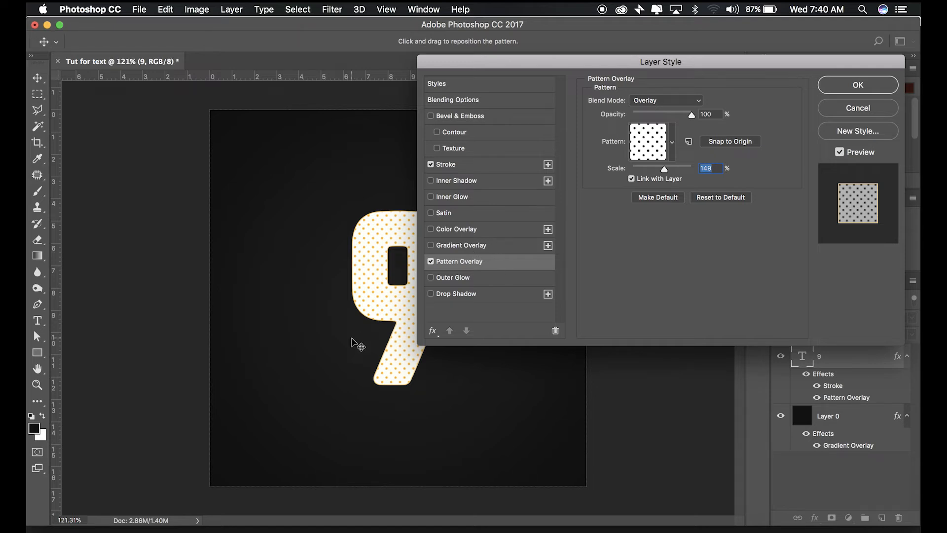
scroll(353, 254, "up", 5)
scroll(344, 251, "up", 4)
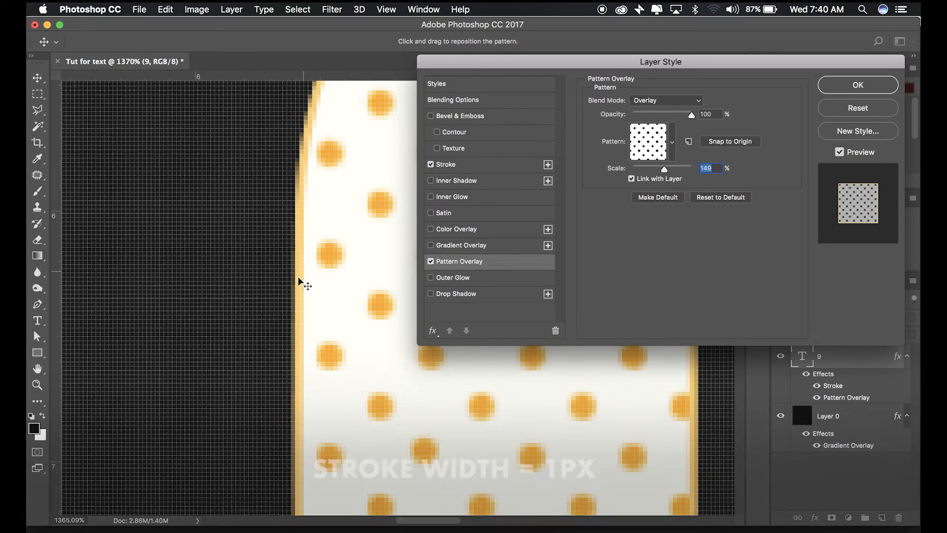
scroll(312, 123, "down", 2)
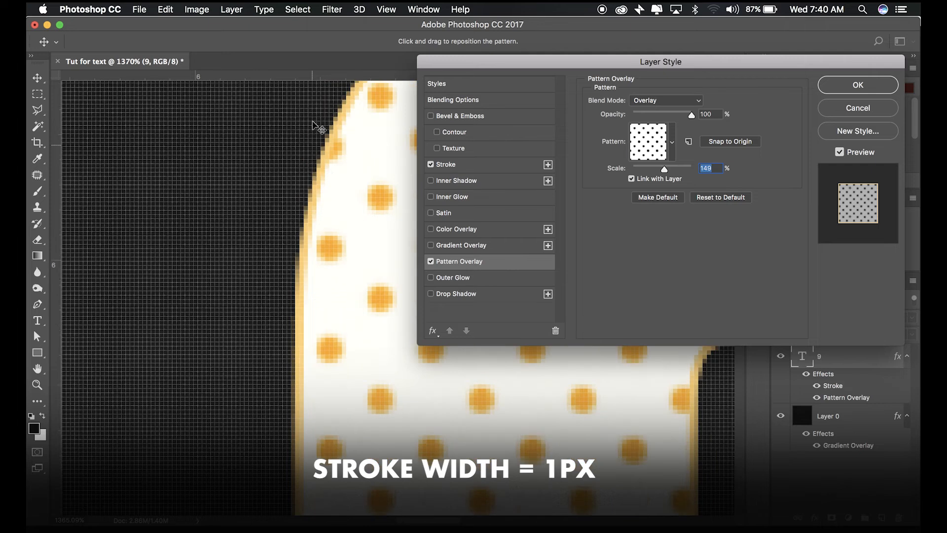
scroll(320, 184, "down", 2)
scroll(303, 207, "down", 6)
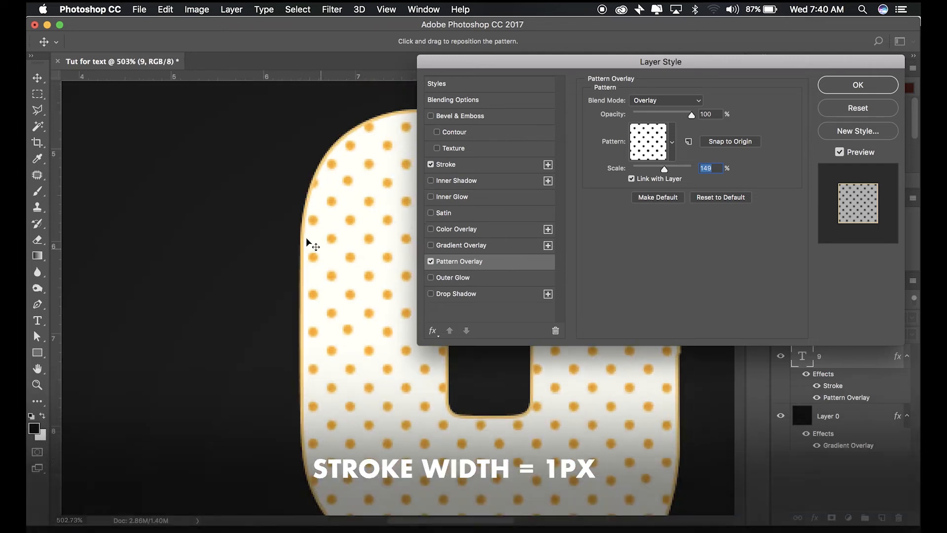
scroll(306, 254, "up", 1)
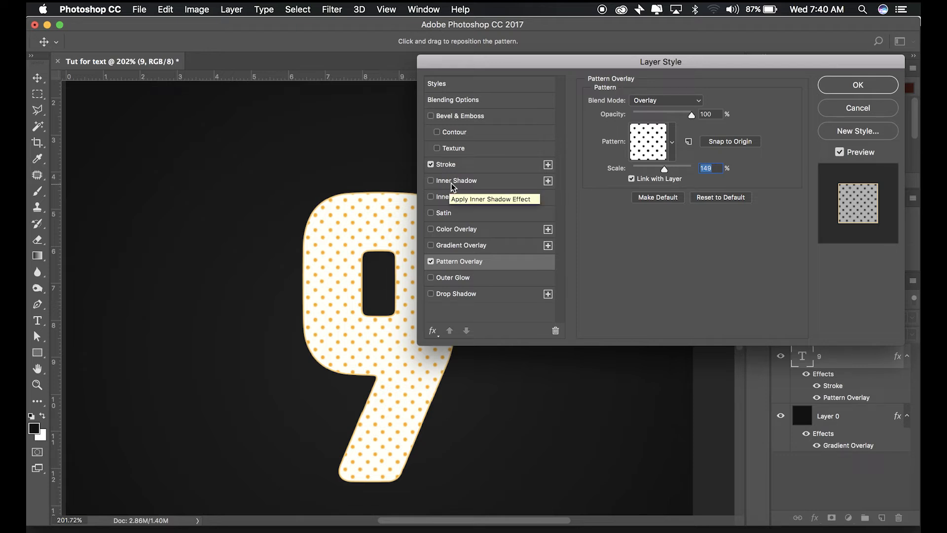
left_click(858, 85)
Skew the "9" vertically by -8° with a free transform and apply it
scroll(444, 306, "down", 5)
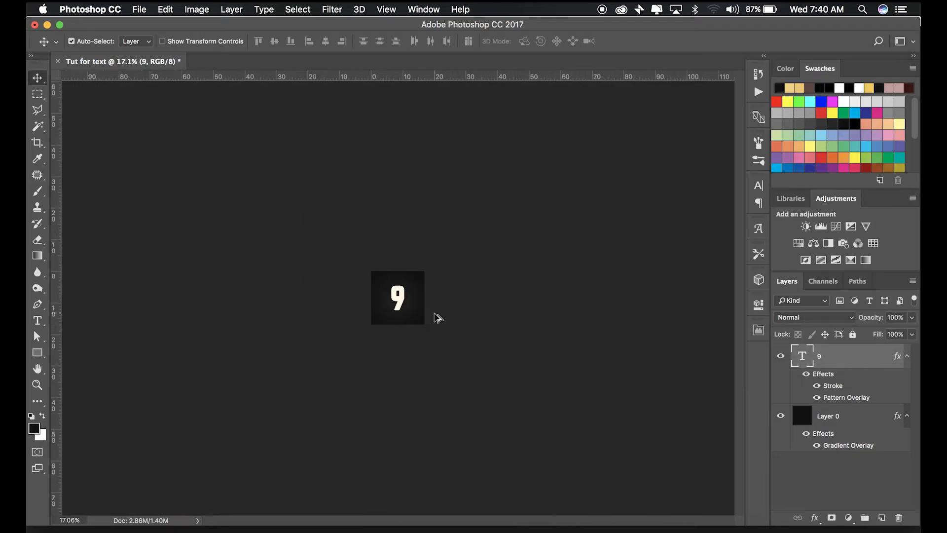
scroll(420, 314, "up", 4)
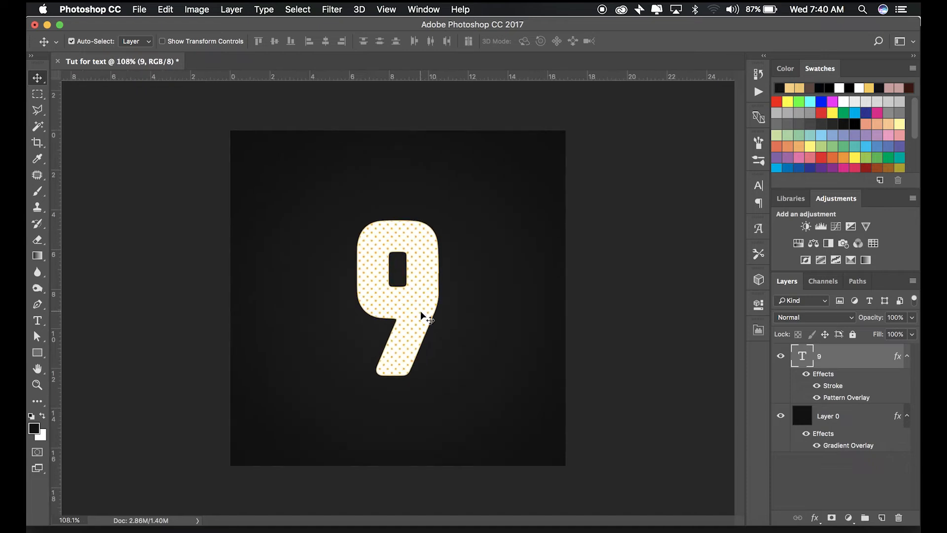
key("super+t")
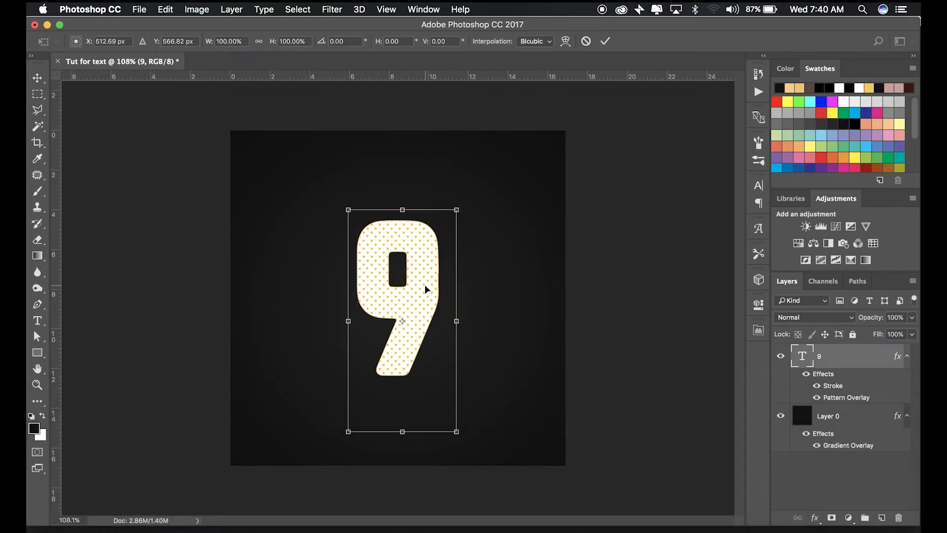
right_click(426, 290)
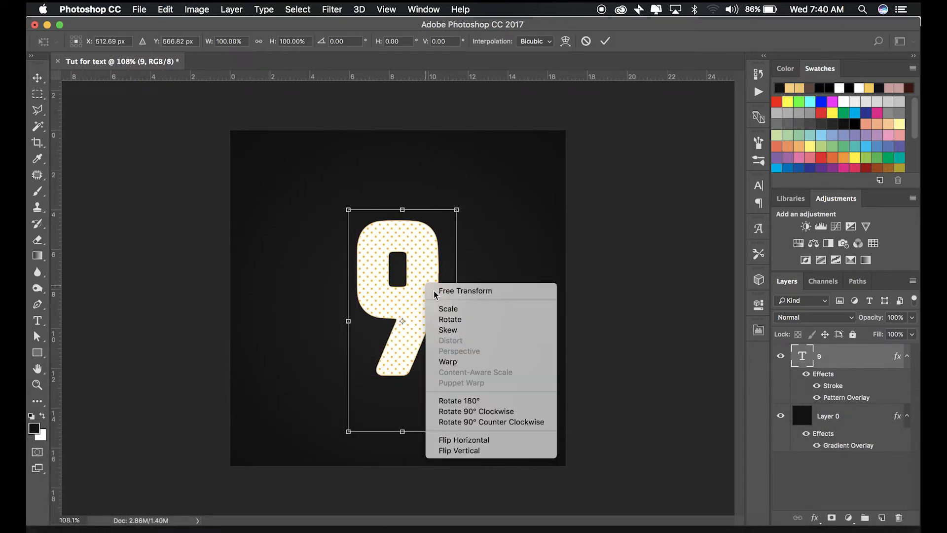
left_click(464, 331)
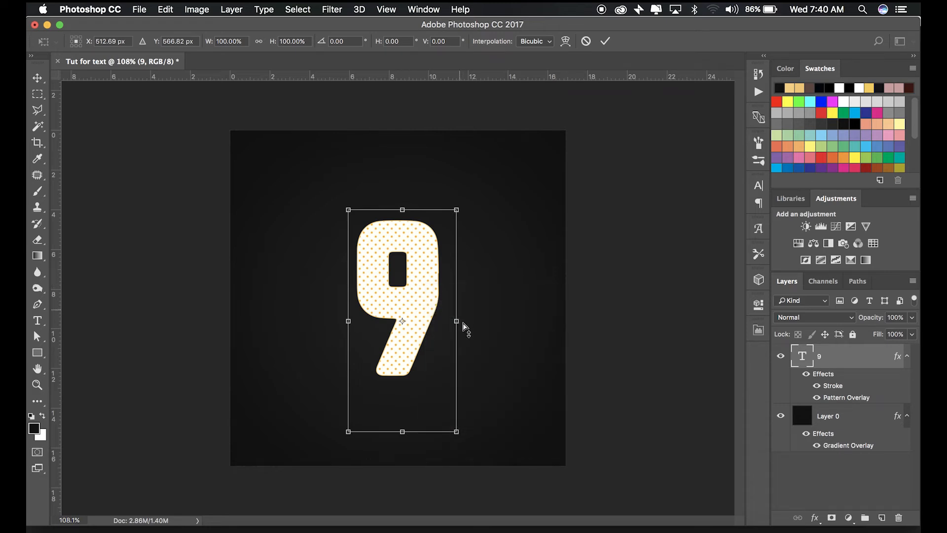
left_click_drag(458, 324, 456, 310)
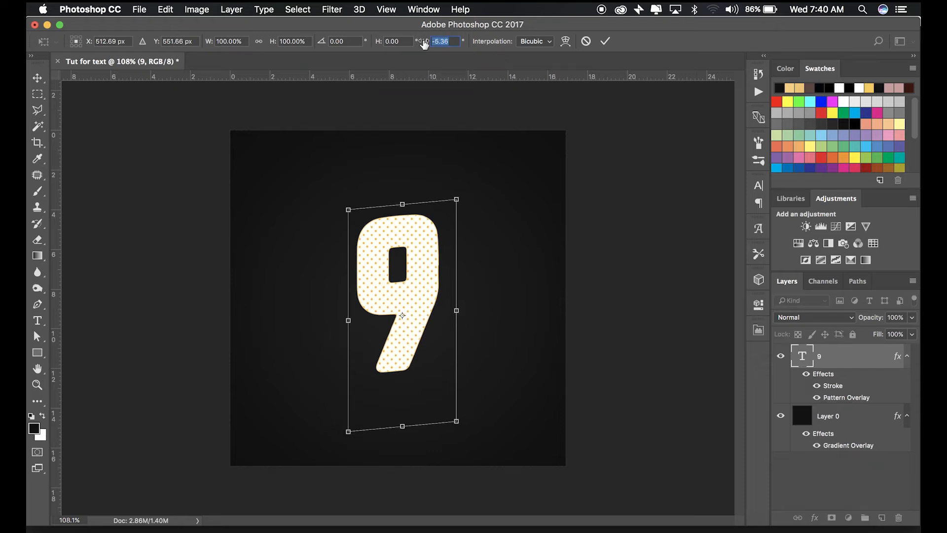
type("-8")
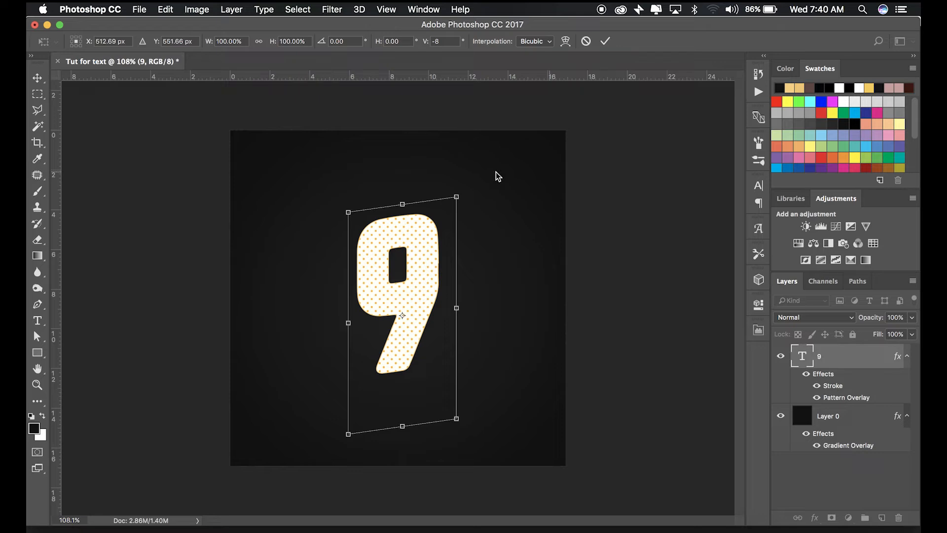
key("Return")
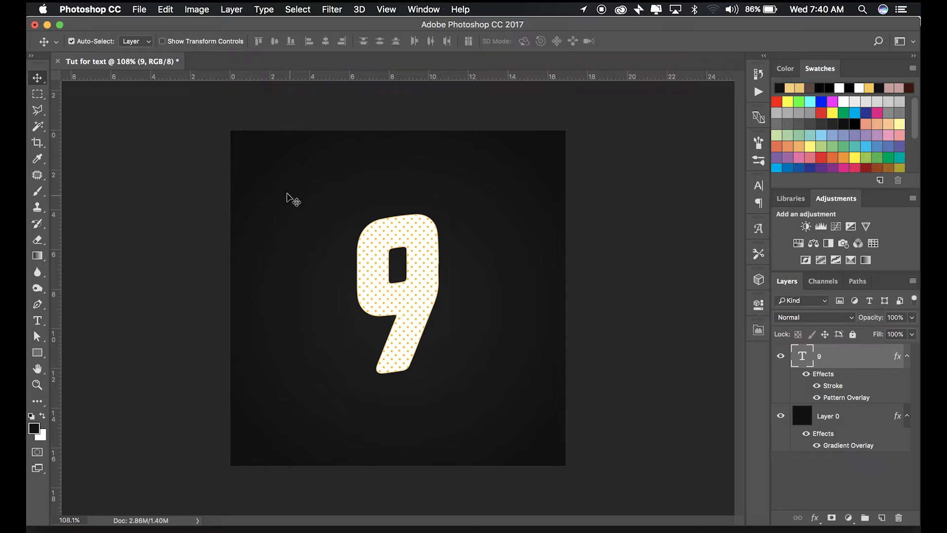
Enable an Inner Shadow on the "9" layer through its blending options and raise the shadow's opacity to 100%
scroll(412, 321, "up", 2)
scroll(412, 322, "up", 1)
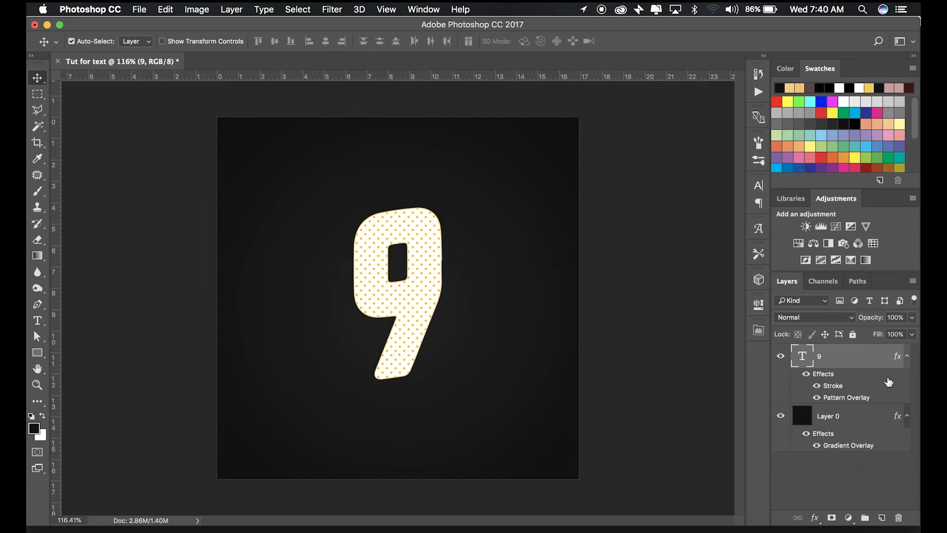
right_click(836, 362)
left_click(773, 368)
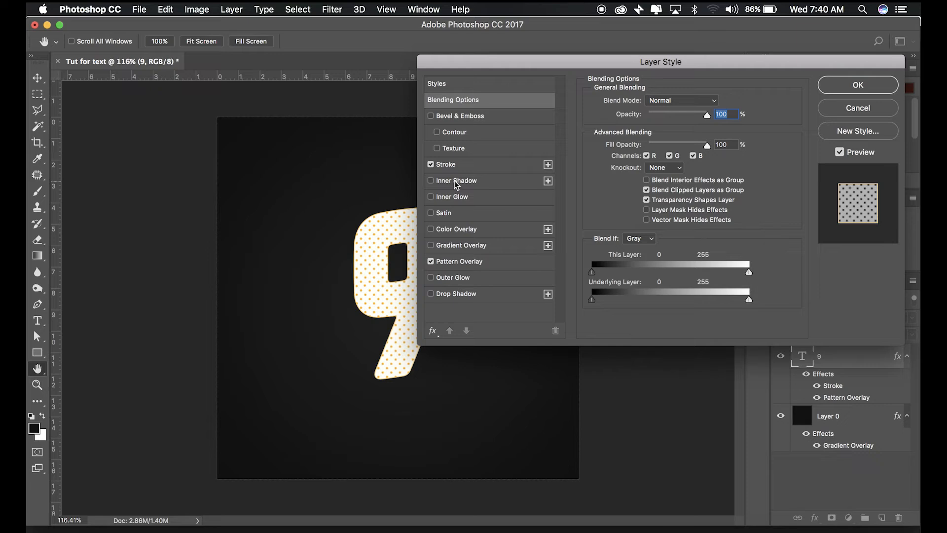
left_click(431, 181)
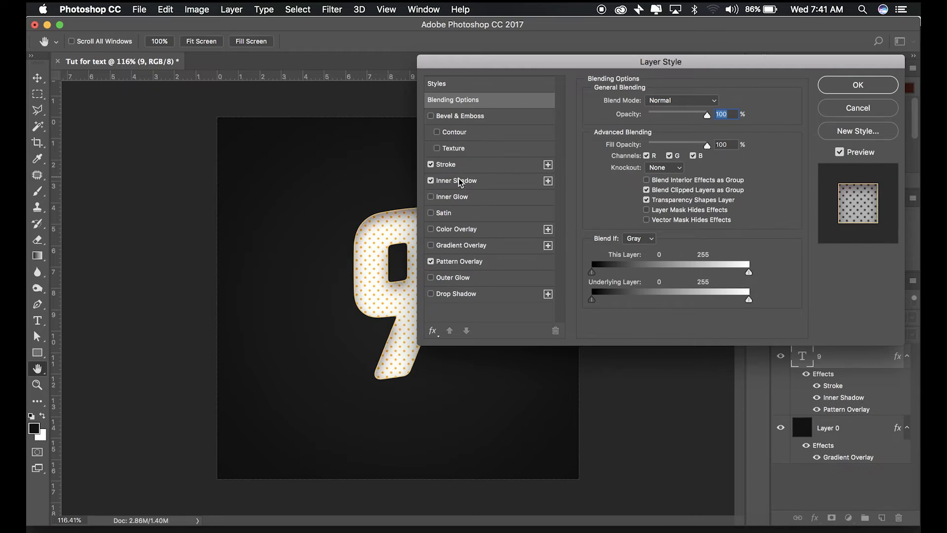
left_click(458, 182)
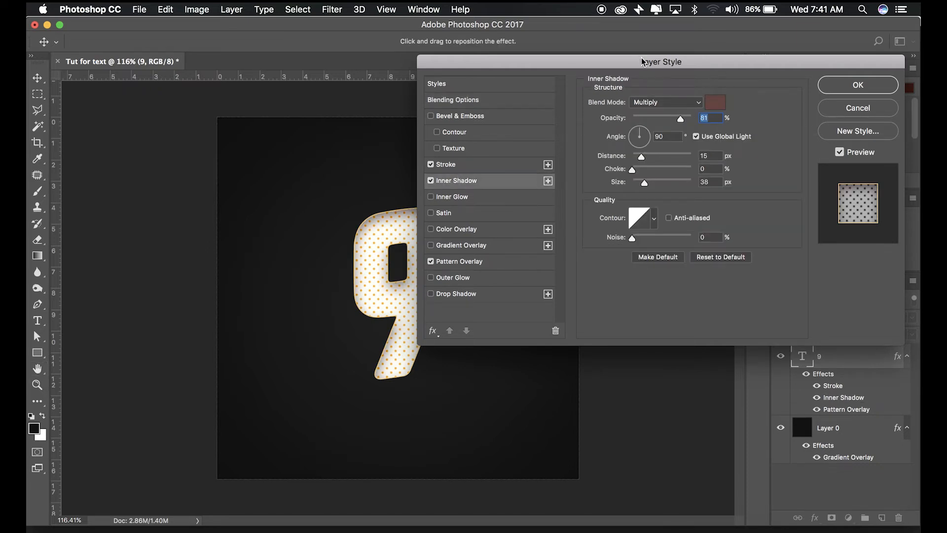
left_click_drag(644, 68, 725, 46)
left_click_drag(755, 95, 776, 107)
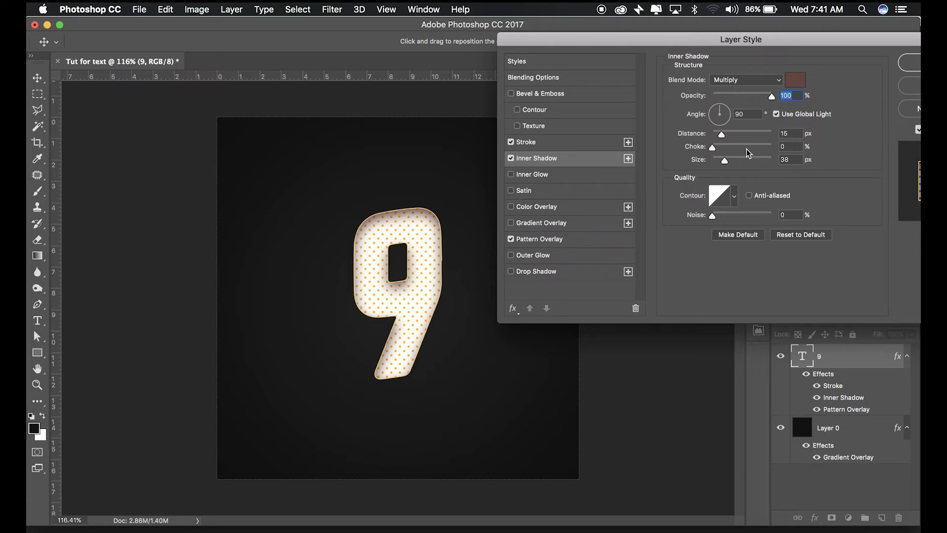
Set the inner shadow's distance to 32 px and size to 38 px, and enable Outer Glow on the "9"
left_click_drag(725, 134, 727, 160)
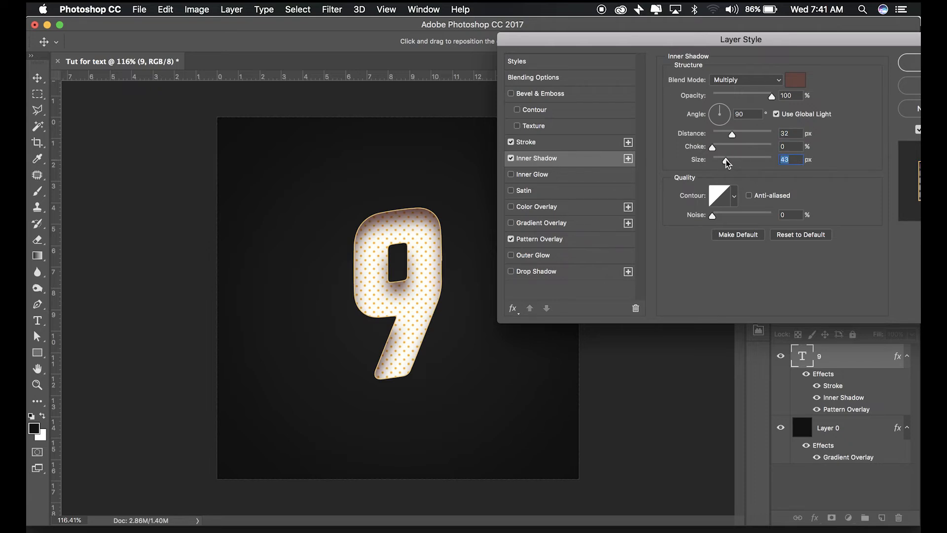
left_click_drag(726, 163, 710, 162)
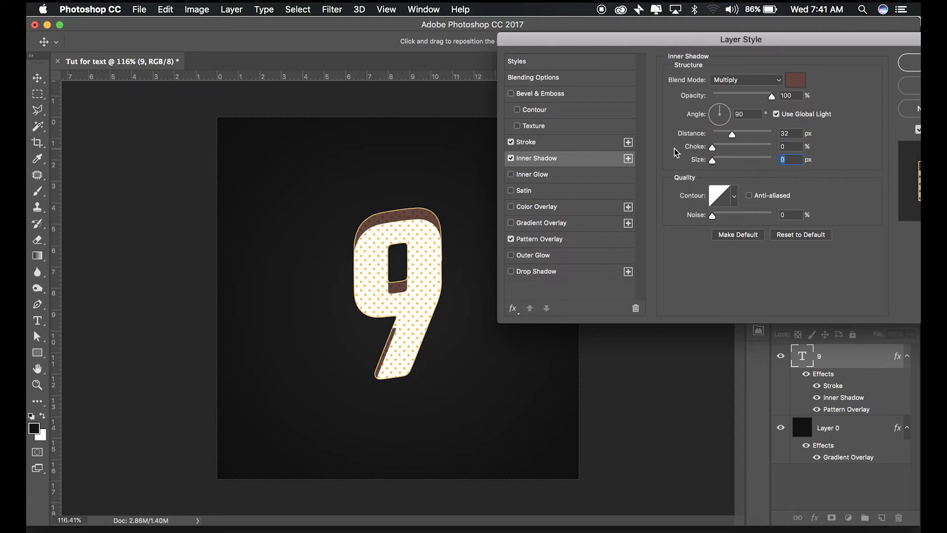
left_click_drag(712, 161, 727, 173)
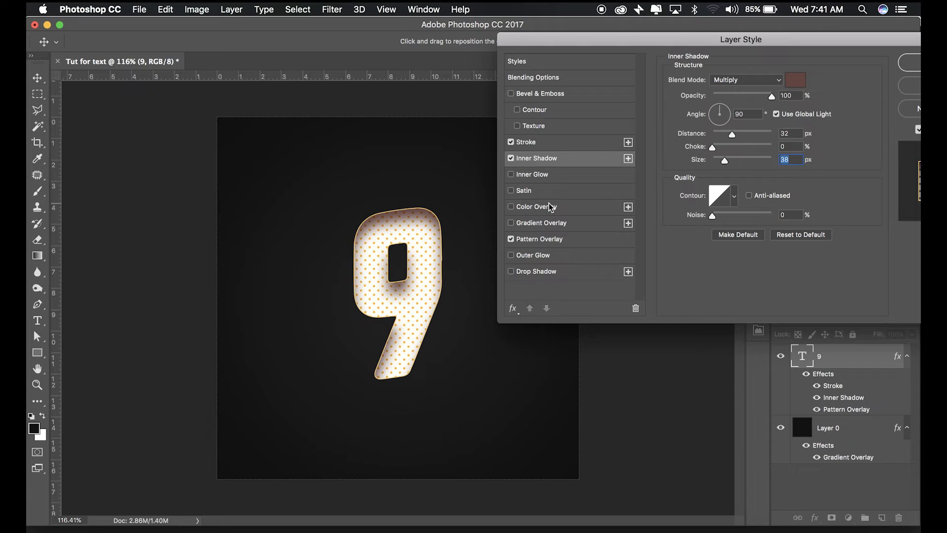
left_click(511, 255)
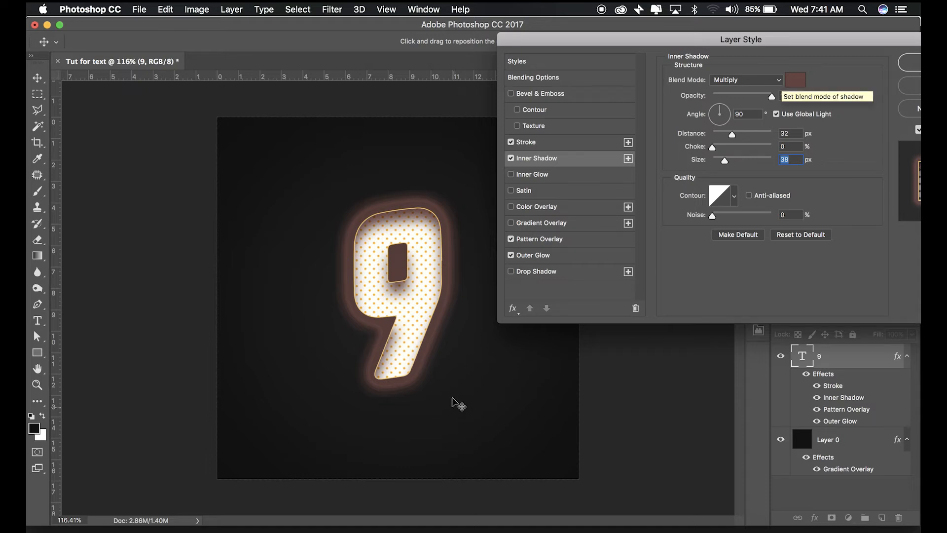
Try Normal blending and a 45 px distance on the inner shadow, return to Multiply and 32 px, and set the choke to 3%
left_click(780, 78)
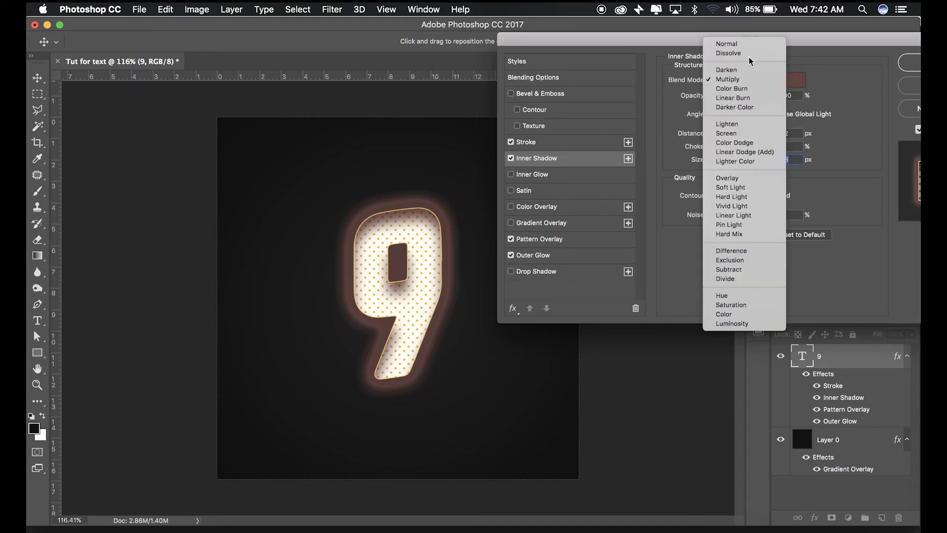
left_click(742, 44)
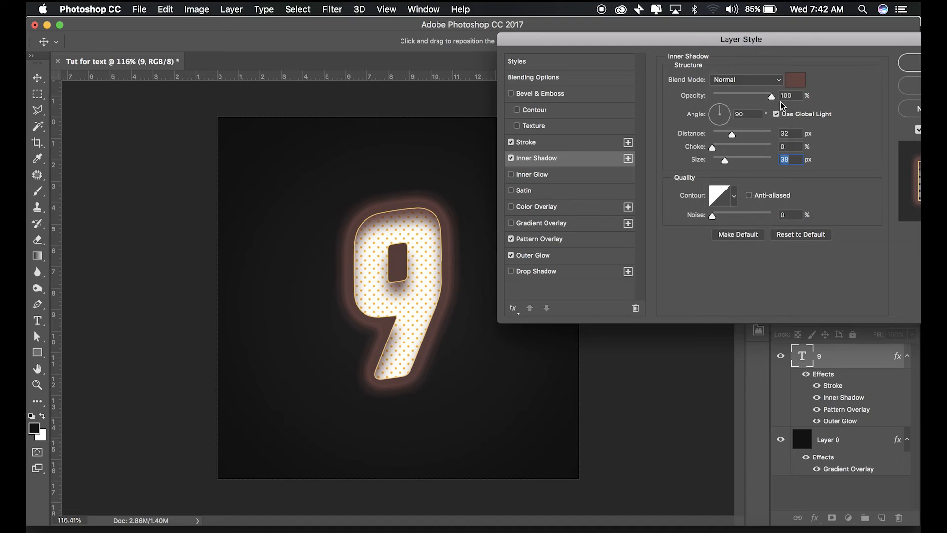
left_click(776, 80)
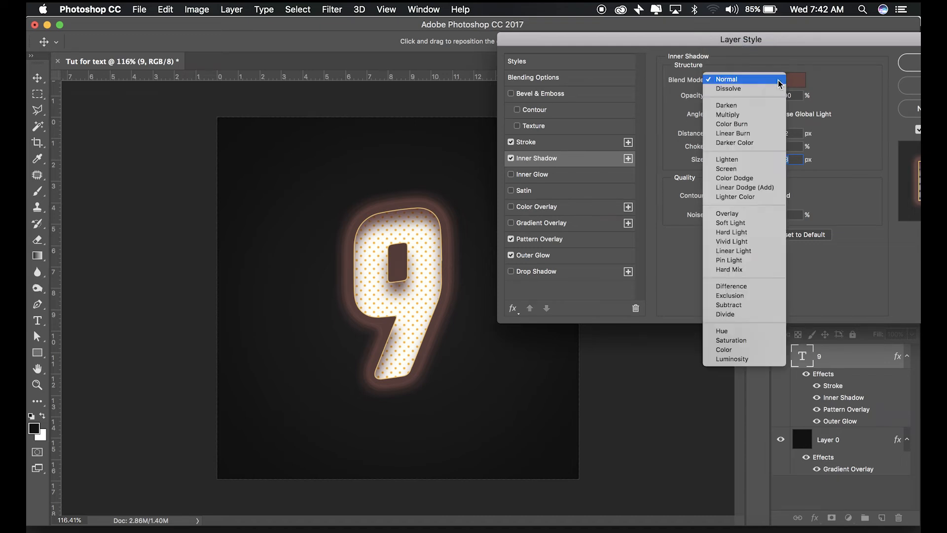
left_click(738, 115)
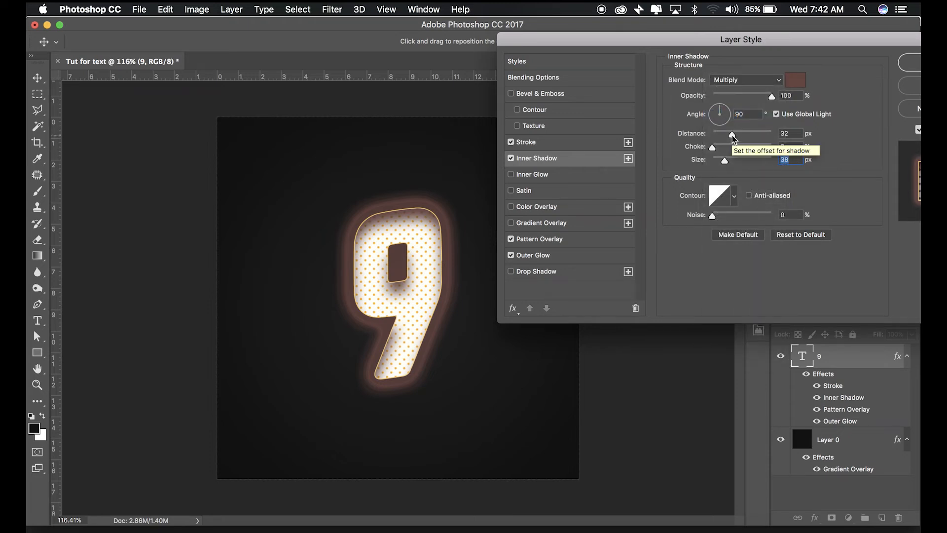
left_click_drag(714, 147, 741, 132)
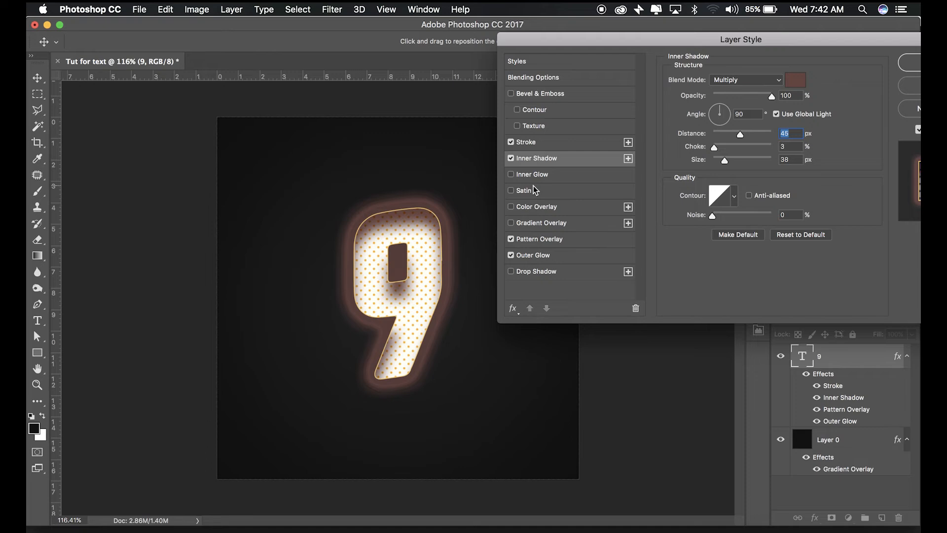
key("super+z")
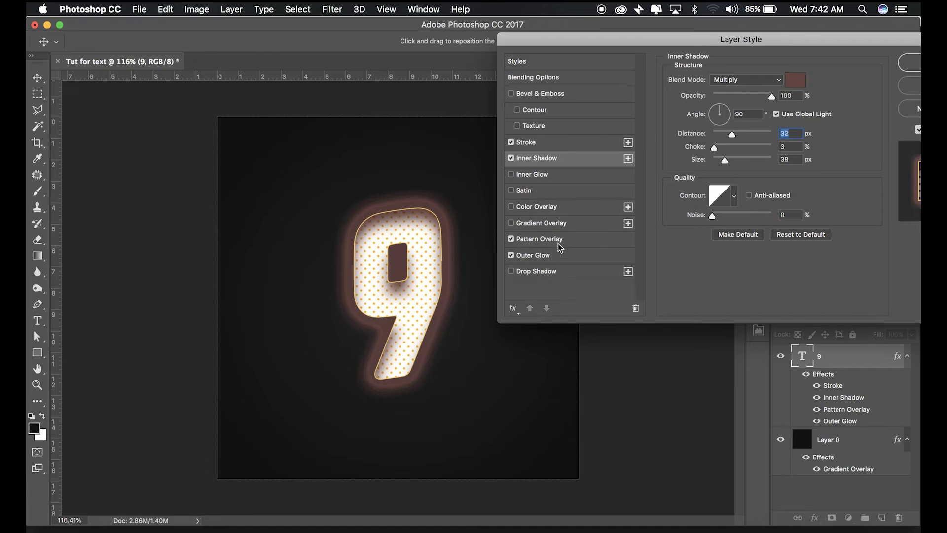
Open the Outer Glow settings, try the Multiply blend mode for the glow and return to Normal
left_click(544, 242)
left_click(537, 256)
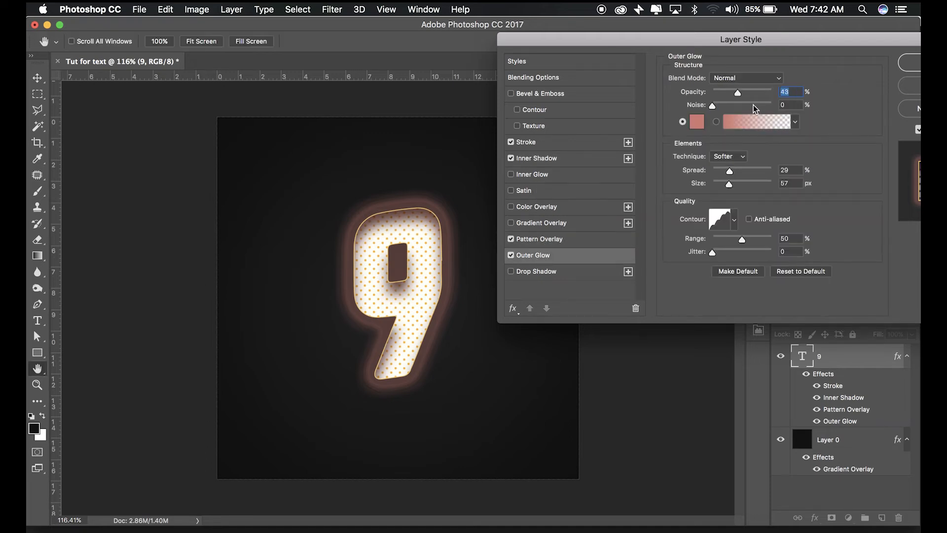
left_click(774, 78)
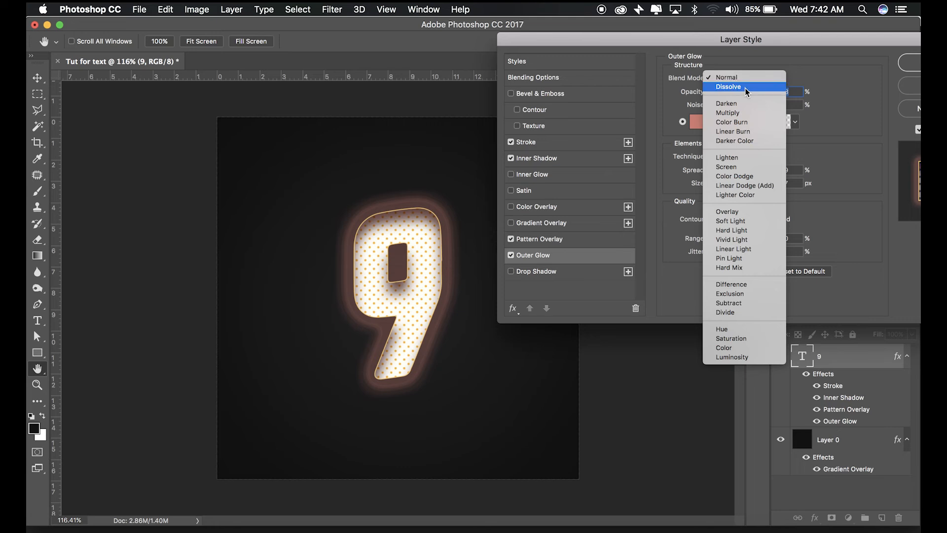
left_click(728, 113)
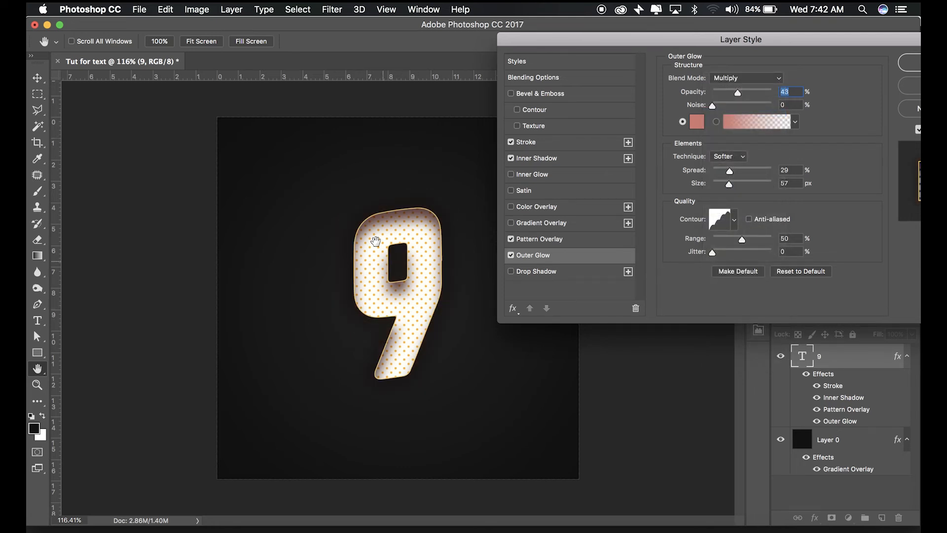
left_click(780, 78)
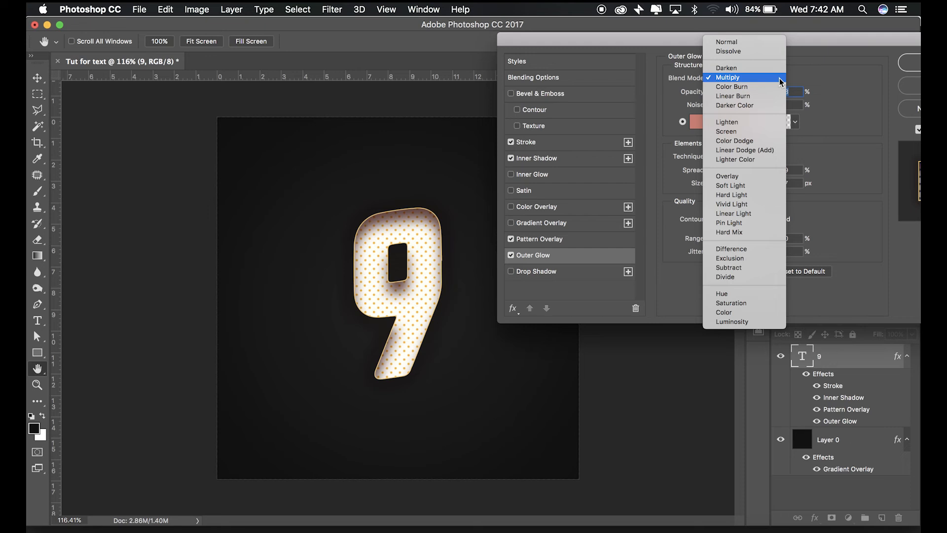
left_click(739, 45)
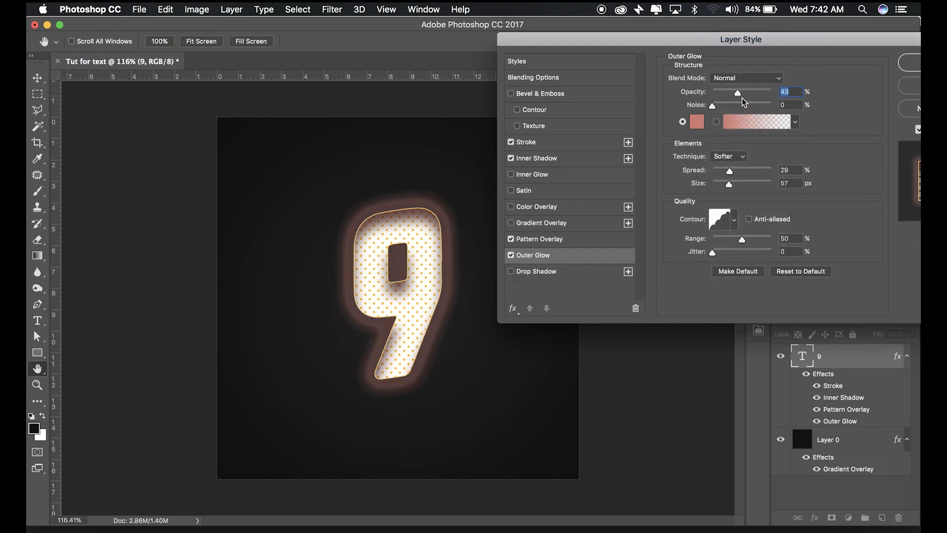
Set the outer glow's opacity to 22%, spread to 40% and size to 65 px
mouse_move(738, 92)
left_mouse_down()
mouse_move(769, 105)
mouse_move(738, 96)
left_mouse_up()
mouse_move(730, 171)
left_mouse_down()
mouse_move(748, 177)
mouse_move(730, 183)
left_mouse_up()
left_click_drag(740, 91, 724, 92)
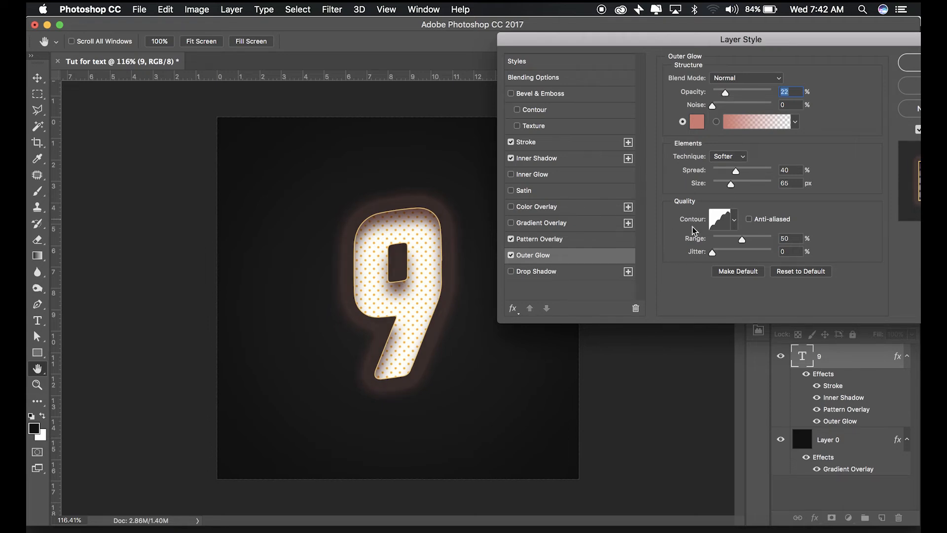
Try the linear and cone contours for the outer glow and choose the inverted cone contour
left_click(734, 222)
left_click(658, 252)
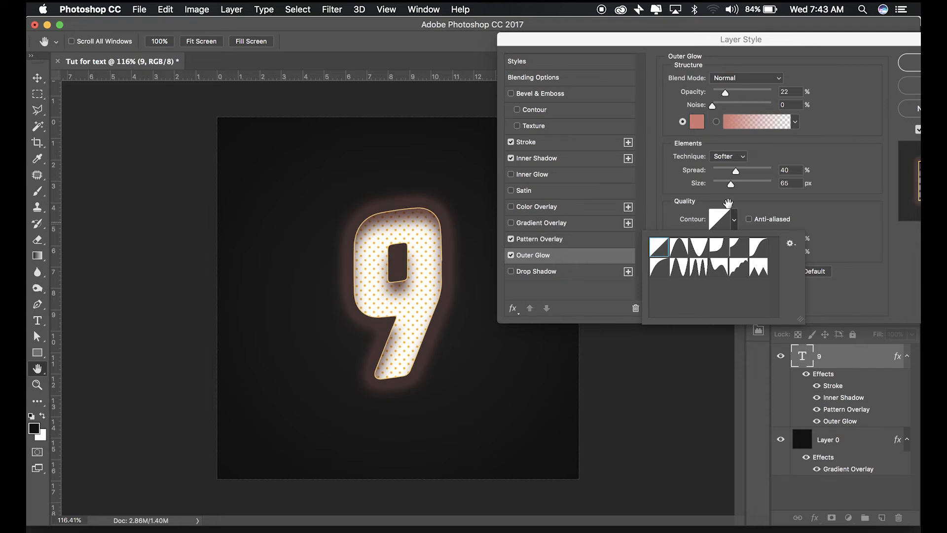
left_click(678, 249)
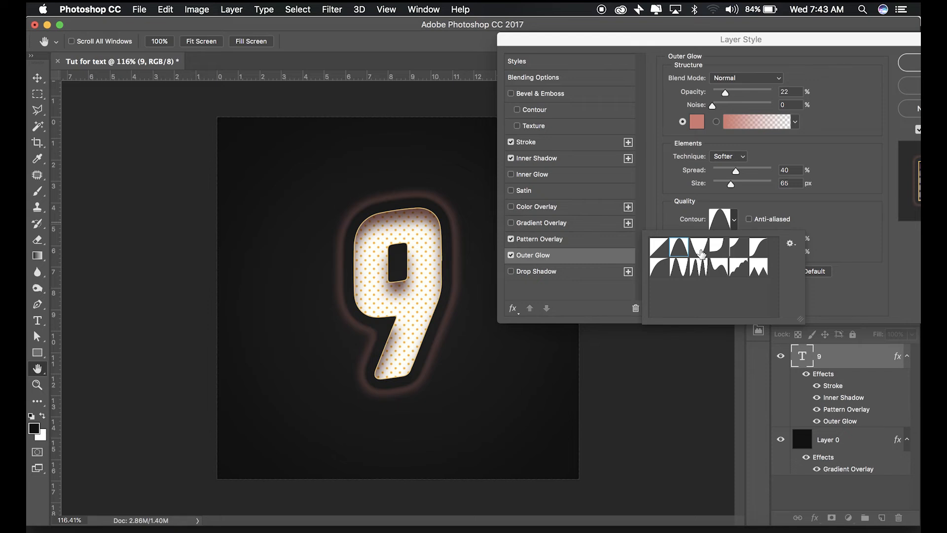
left_click(702, 254)
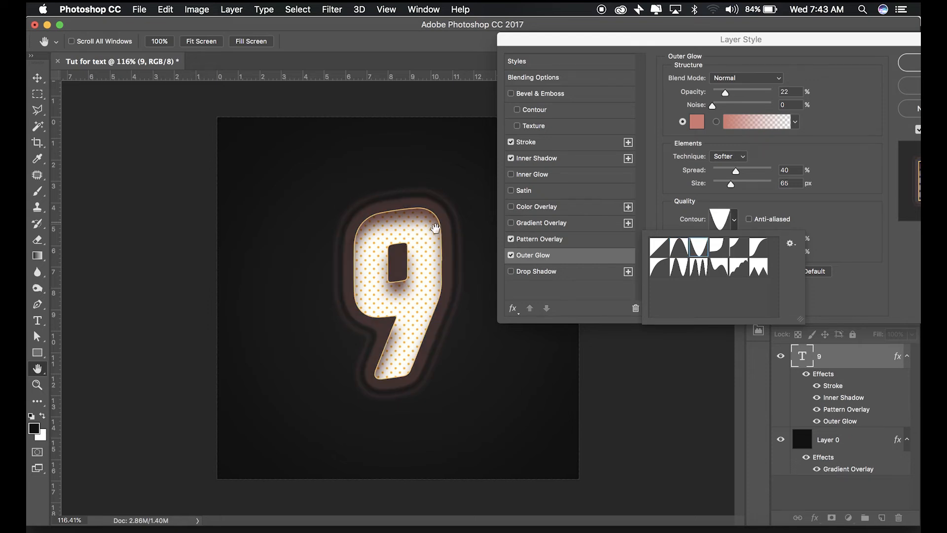
Reshape the outer glow's contour into a W-shaped curve with points at about 23/16, 53/65 and 91/36 (input/output %)
left_click(721, 220)
left_click_drag(484, 133, 643, 170)
left_click_drag(608, 369, 564, 328)
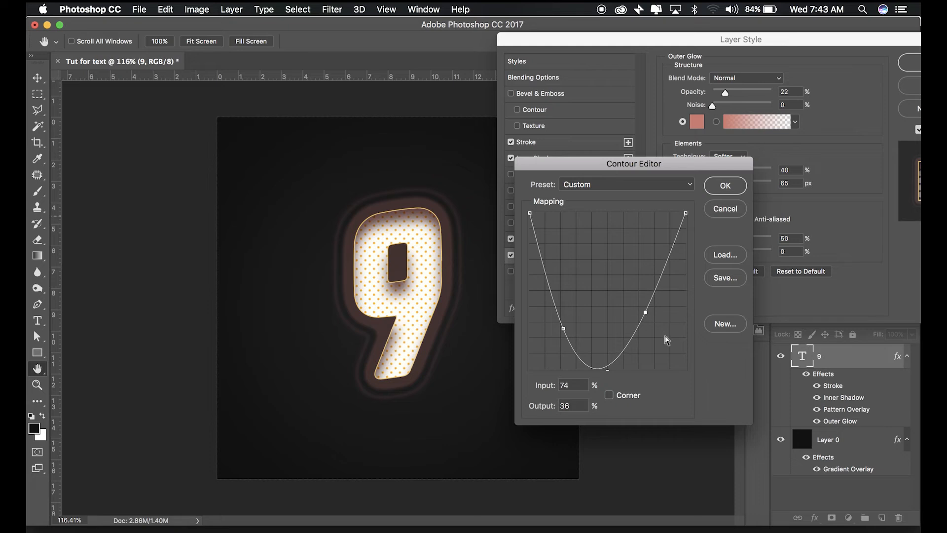
left_click_drag(646, 312, 625, 262)
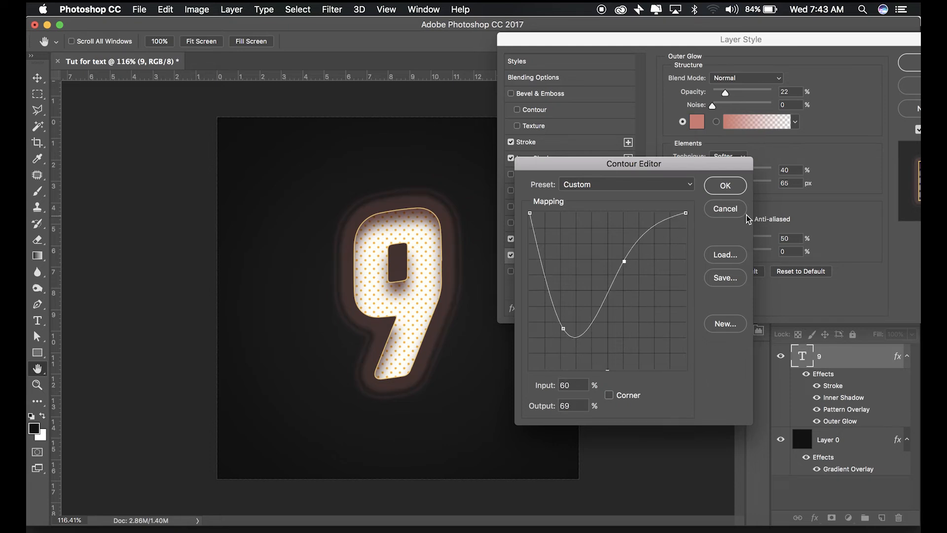
left_click_drag(649, 231, 672, 312)
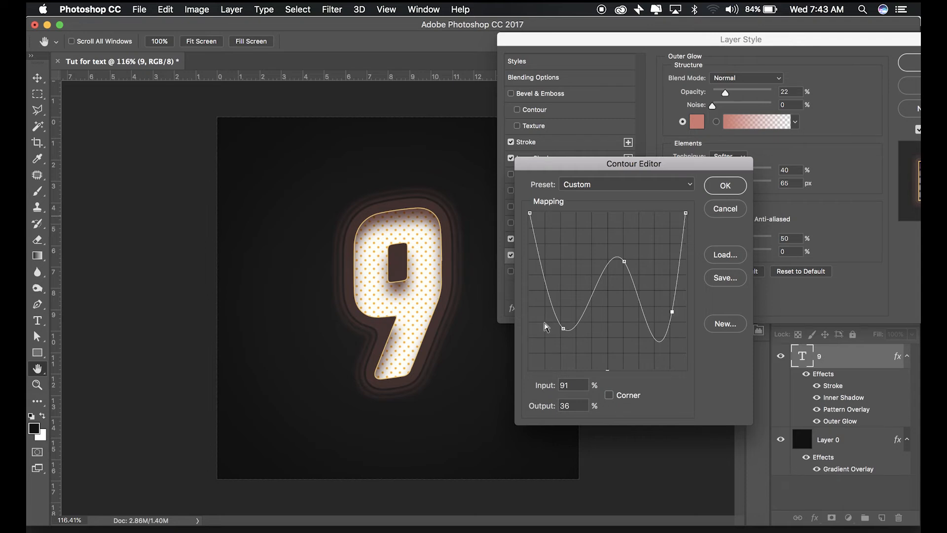
left_click_drag(563, 324, 566, 343)
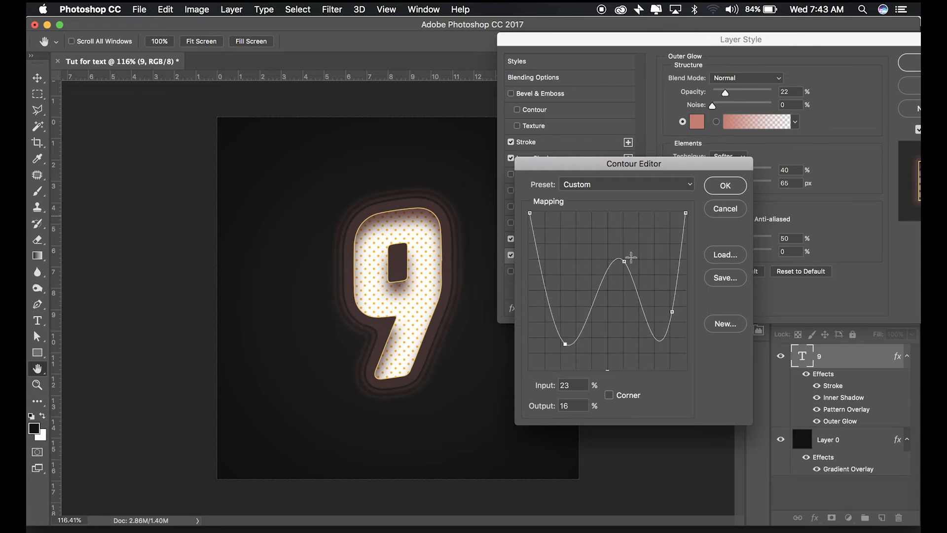
left_click_drag(623, 261, 616, 278)
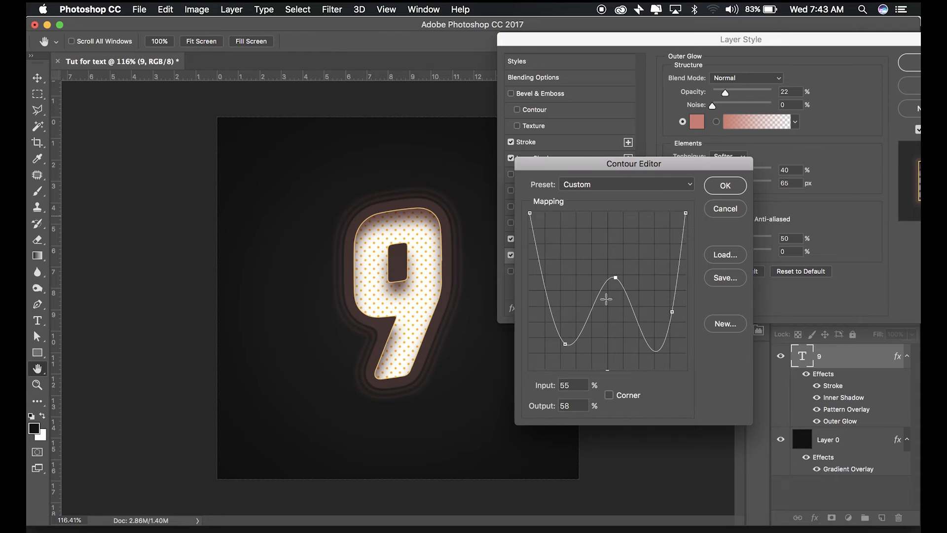
left_click_drag(615, 278, 611, 268)
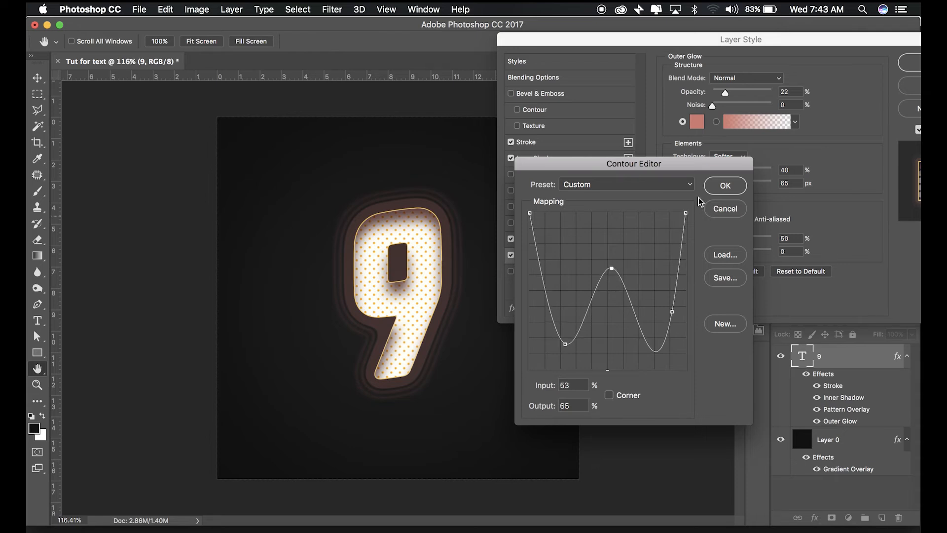
Save the custom curve as a new contour preset named "w you" and apply it to the outer glow
left_click(689, 185)
left_click(683, 184)
left_click(726, 323)
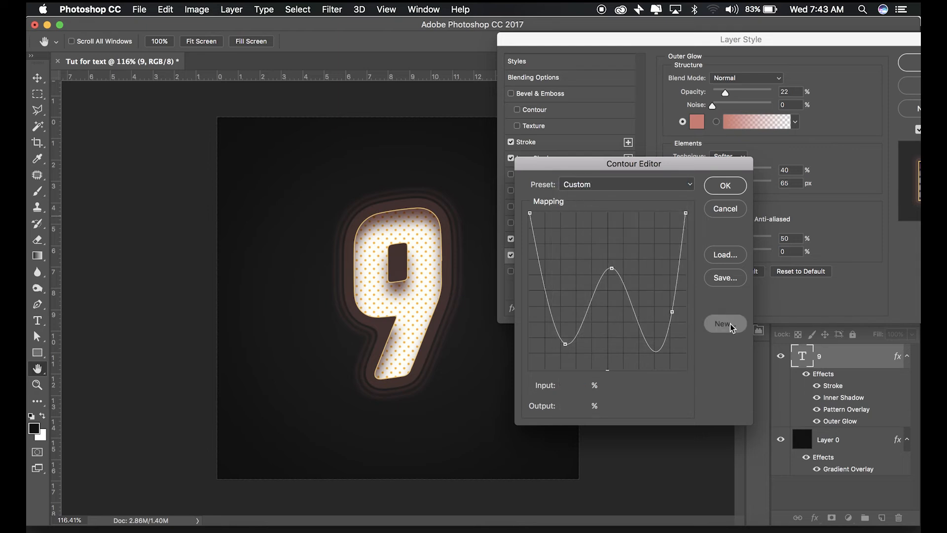
type("w you")
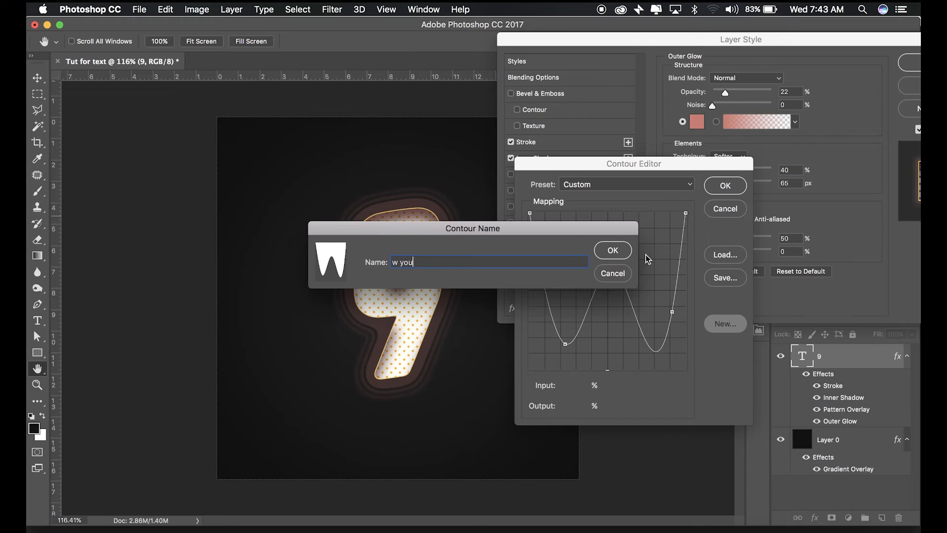
left_click(614, 251)
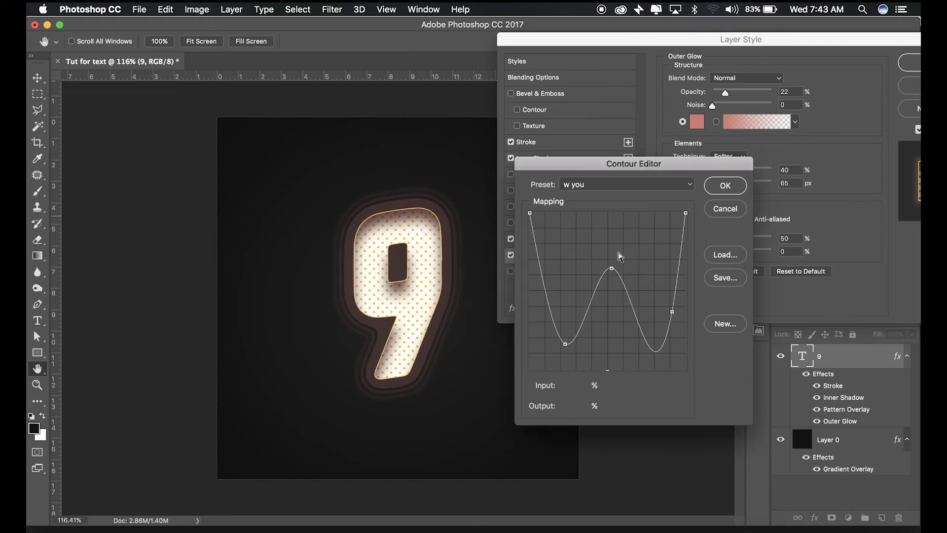
left_click(725, 186)
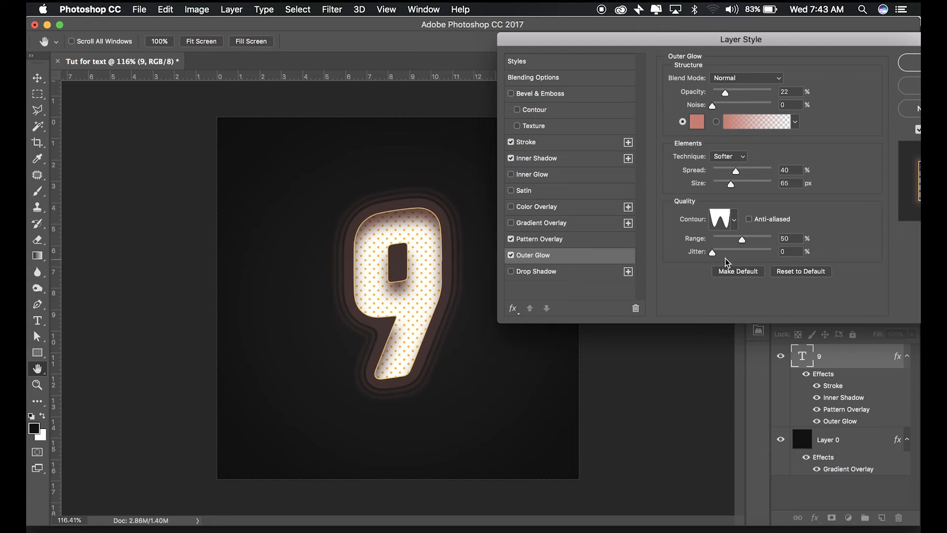
Set the outer glow's range to 63% and inspect the glow rings around the number
mouse_move(744, 238)
left_mouse_down()
mouse_move(762, 247)
mouse_move(750, 244)
left_mouse_up()
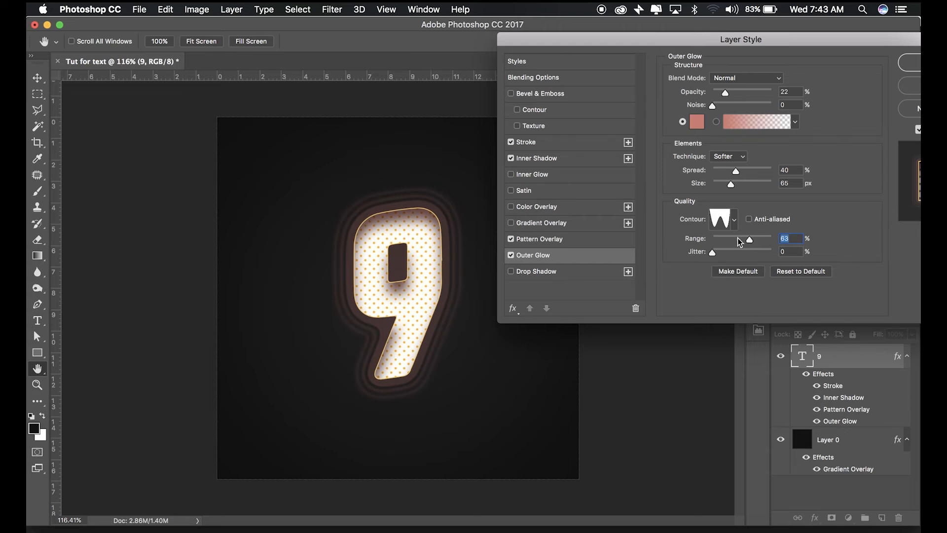
left_click(404, 321, "alt")
scroll(404, 320, "down", 5)
scroll(404, 320, "up", 8)
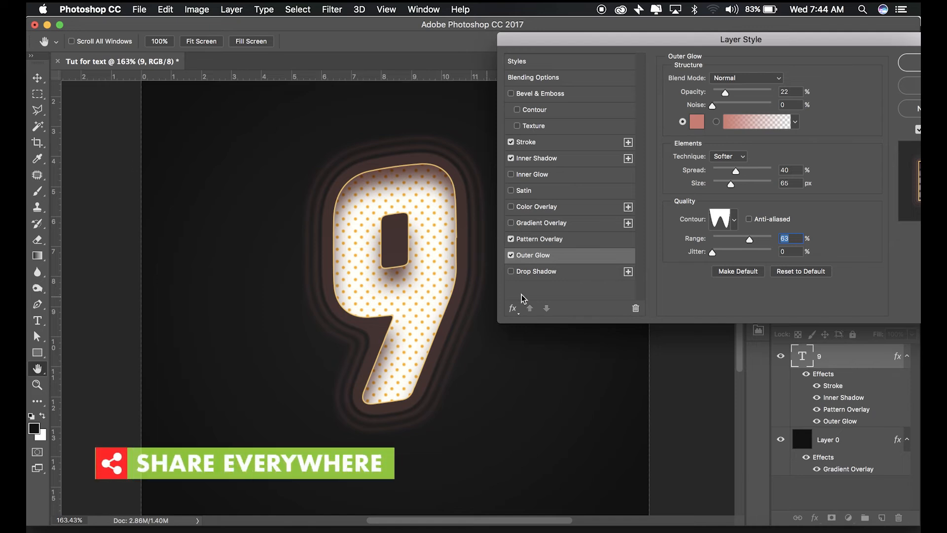
scroll(410, 311, "down", 3)
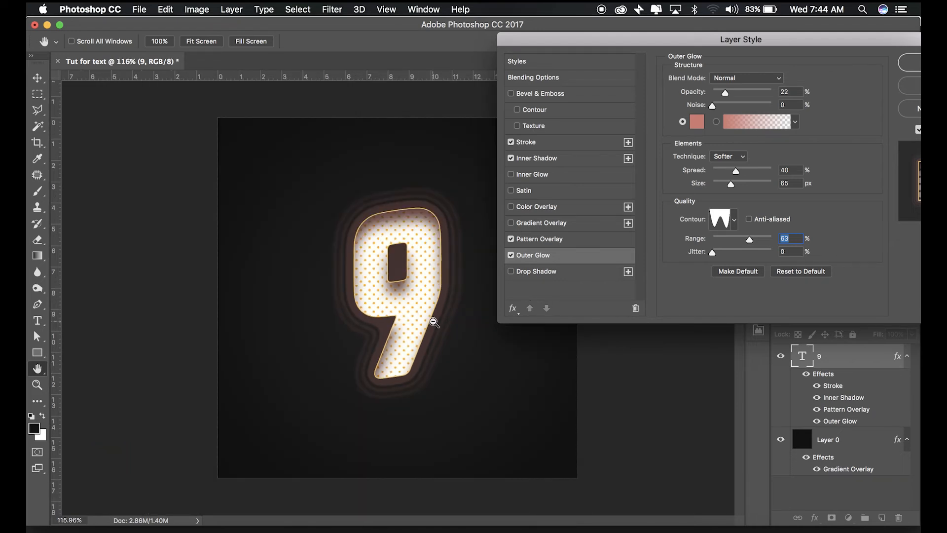
scroll(433, 317, "up", 2)
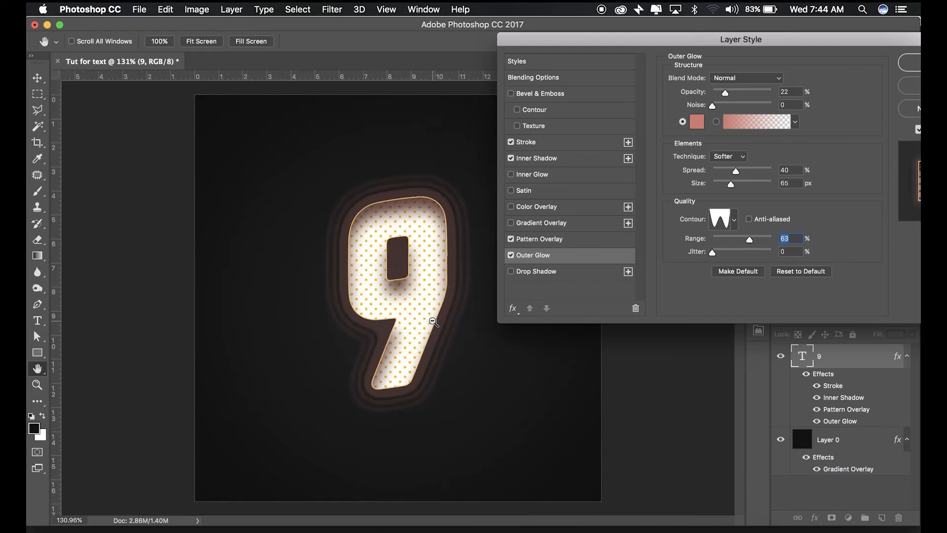
Enable the drop shadow on the number 9, open its settings and try red #d84b39 as the shadow colour
left_click(511, 271)
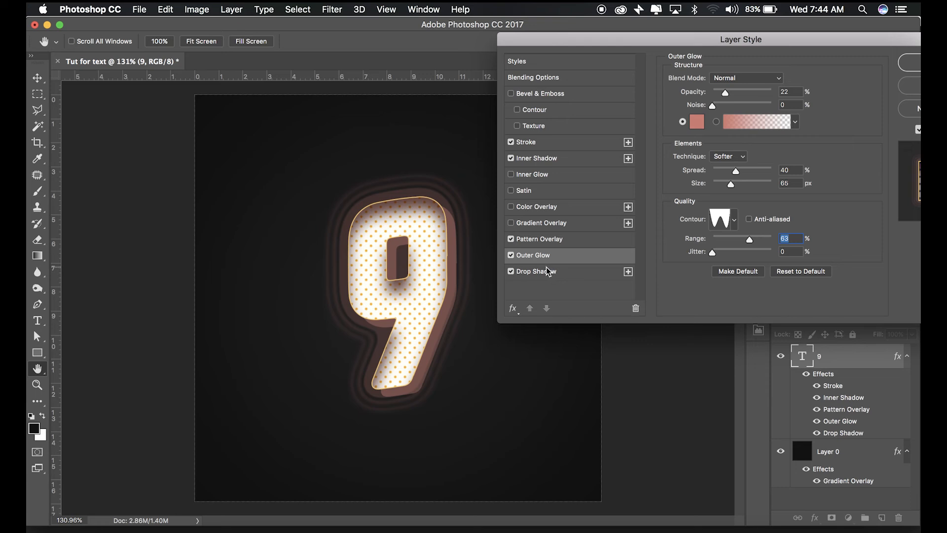
left_click(544, 273)
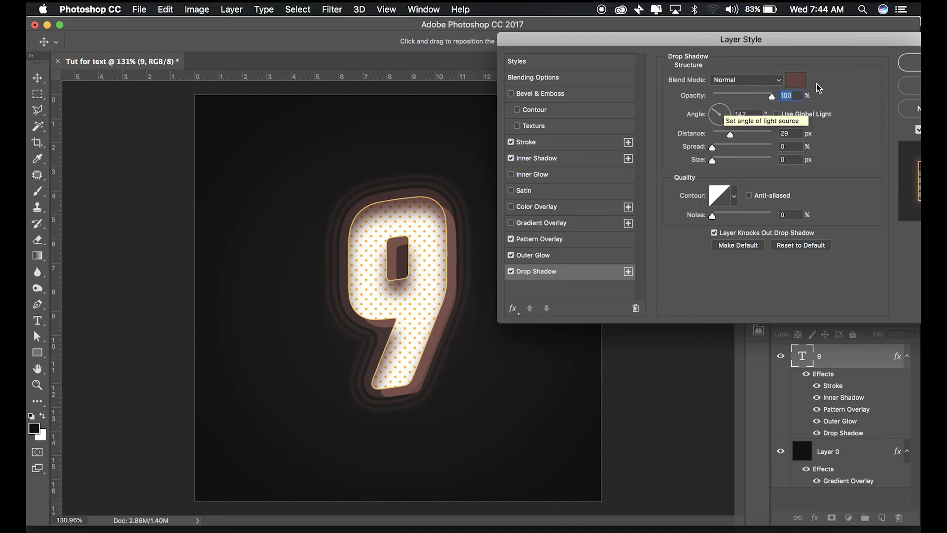
left_click(795, 80)
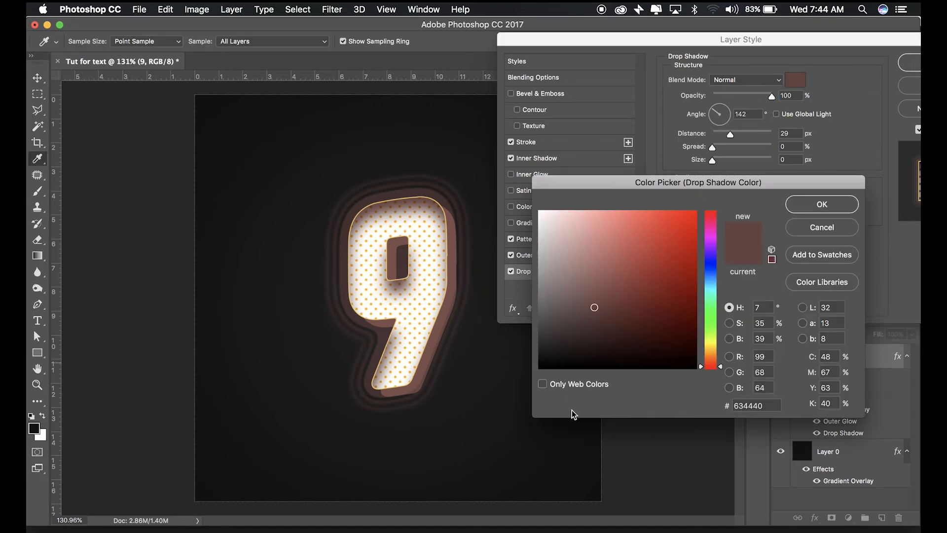
left_click(775, 406)
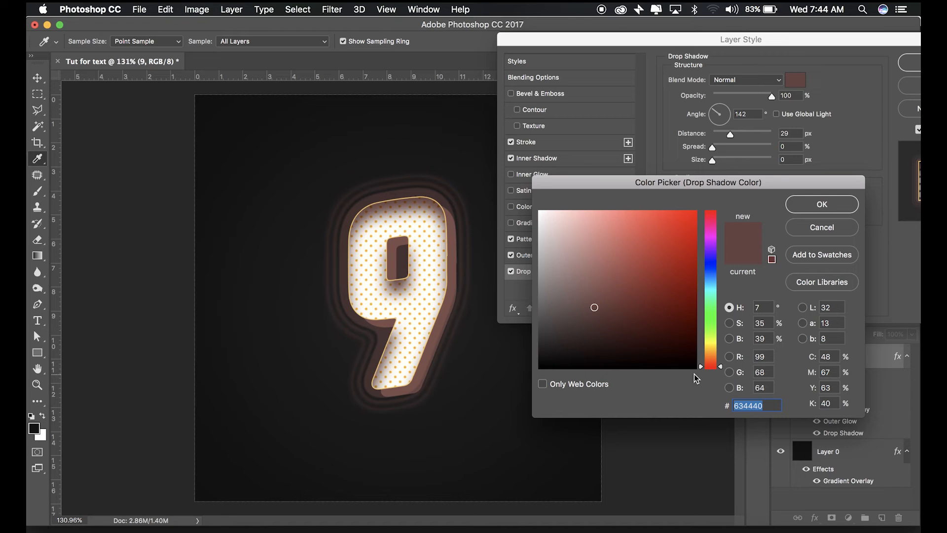
left_click(648, 257)
left_click(655, 232)
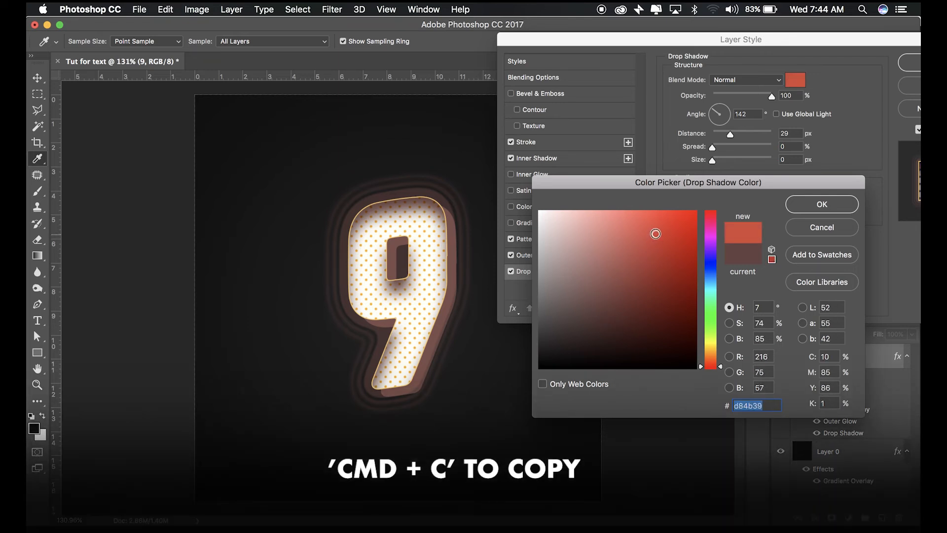
Set the drop shadow's colour to turquoise #42ebdd
left_click(654, 223)
left_click(706, 290)
left_click_drag(706, 290, 708, 292)
left_click(652, 219)
left_click_drag(653, 219, 653, 224)
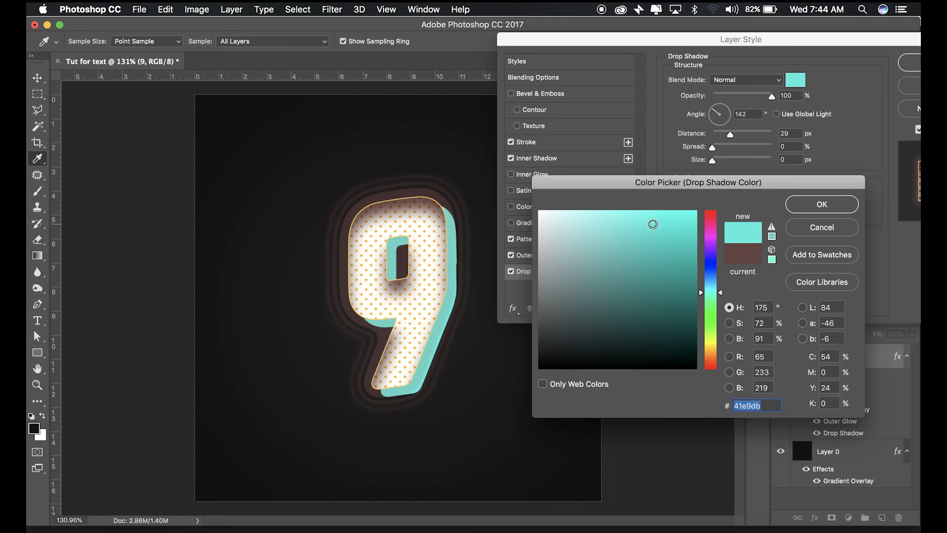
left_click(822, 205)
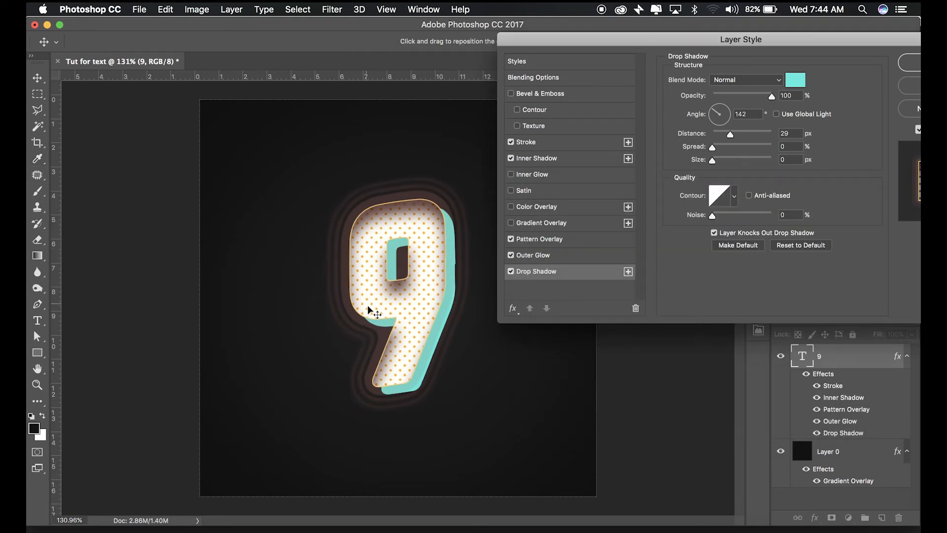
Set the drop shadow's angle to 148° and its distance to 26 px
scroll(369, 315, "down", 5)
scroll(407, 320, "up", 5)
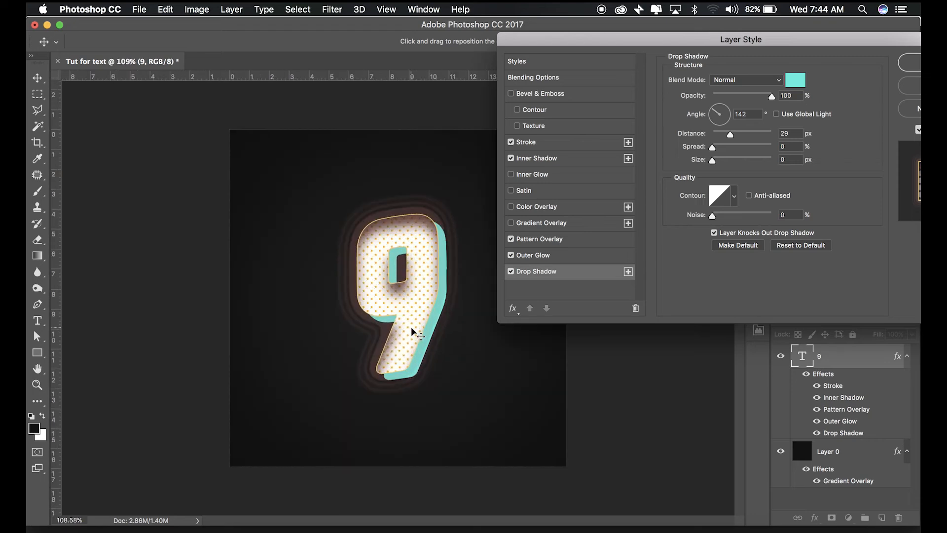
scroll(412, 328, "up", 3)
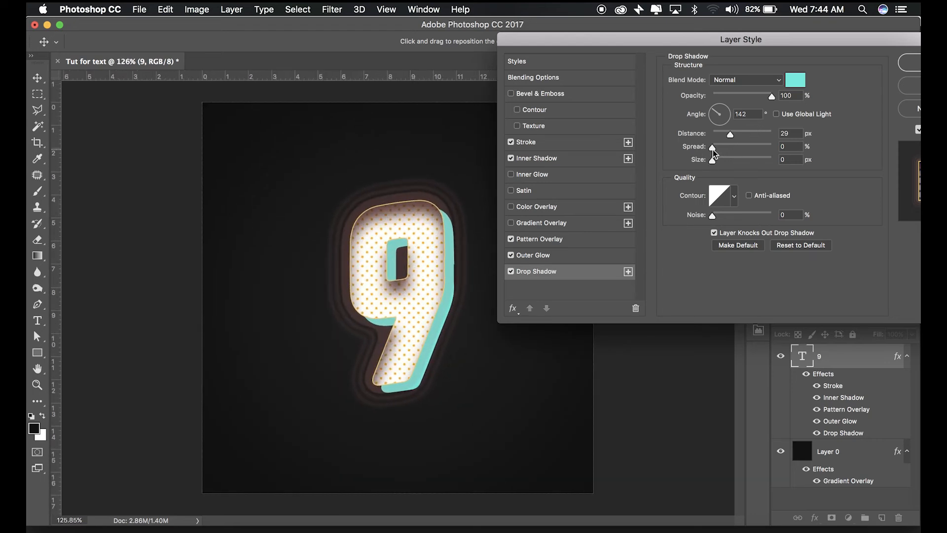
mouse_move(717, 114)
left_mouse_down()
mouse_move(751, 102)
mouse_move(711, 129)
mouse_move(703, 106)
left_mouse_up()
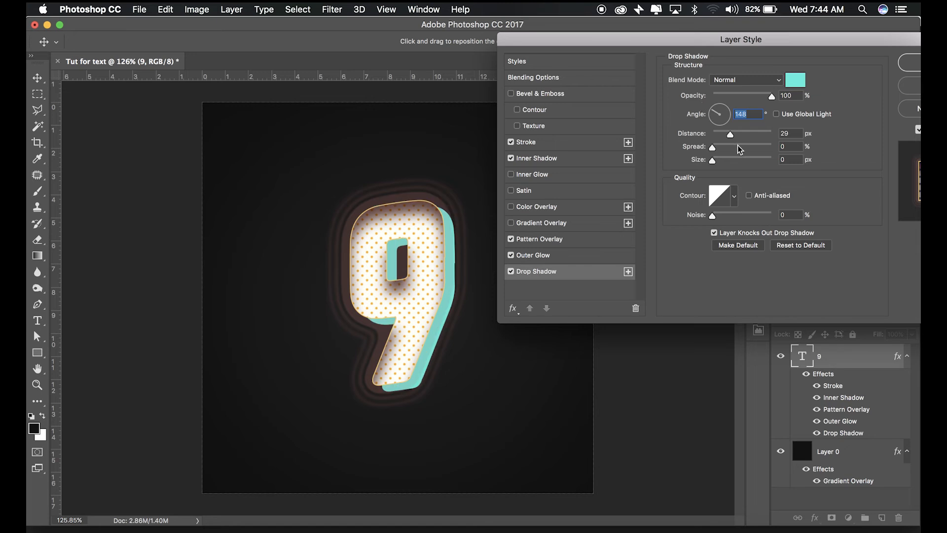
left_click_drag(730, 136, 710, 161)
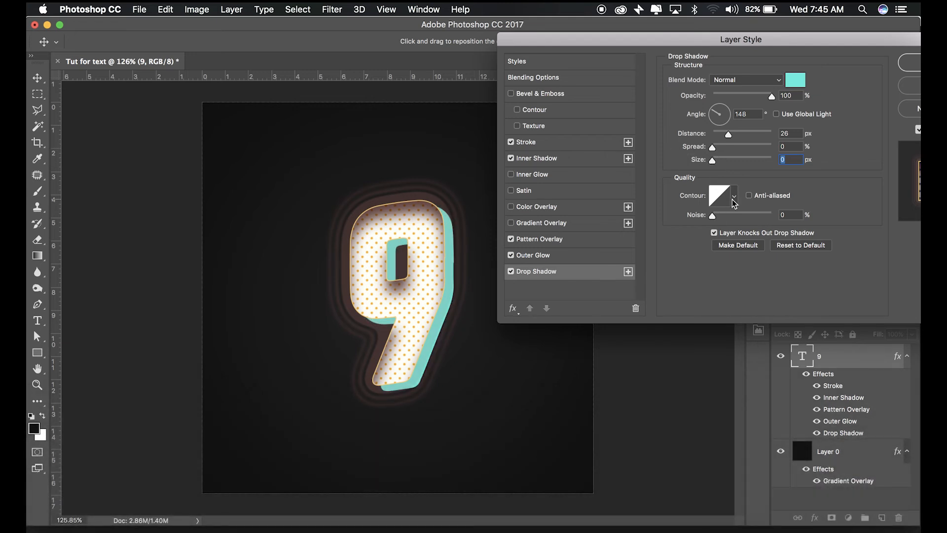
Try several contour presets on the drop shadow, including the custom W-shaped one, and return to the linear contour
left_click(734, 198)
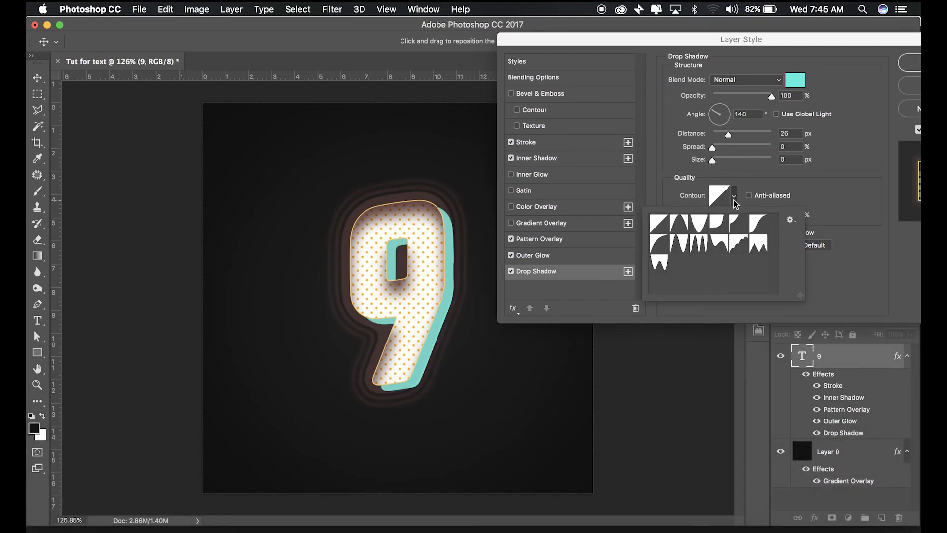
left_click(739, 225)
left_click(722, 249)
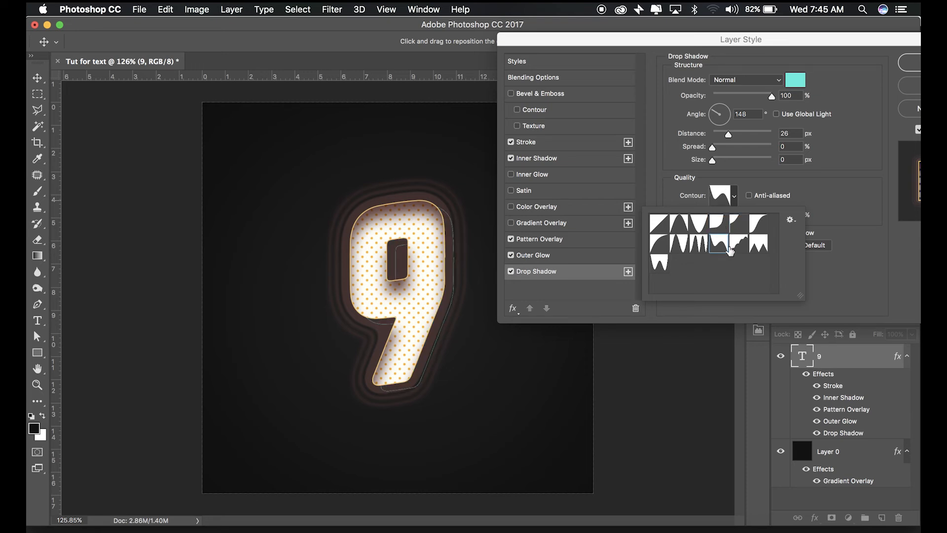
left_click(739, 247)
left_click(660, 245)
left_click(659, 267)
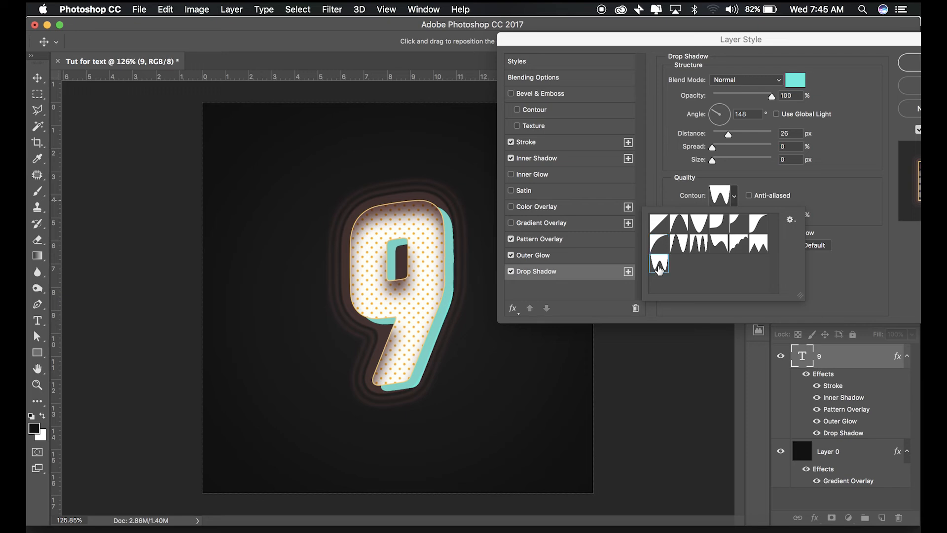
left_click(660, 224)
left_click(813, 183)
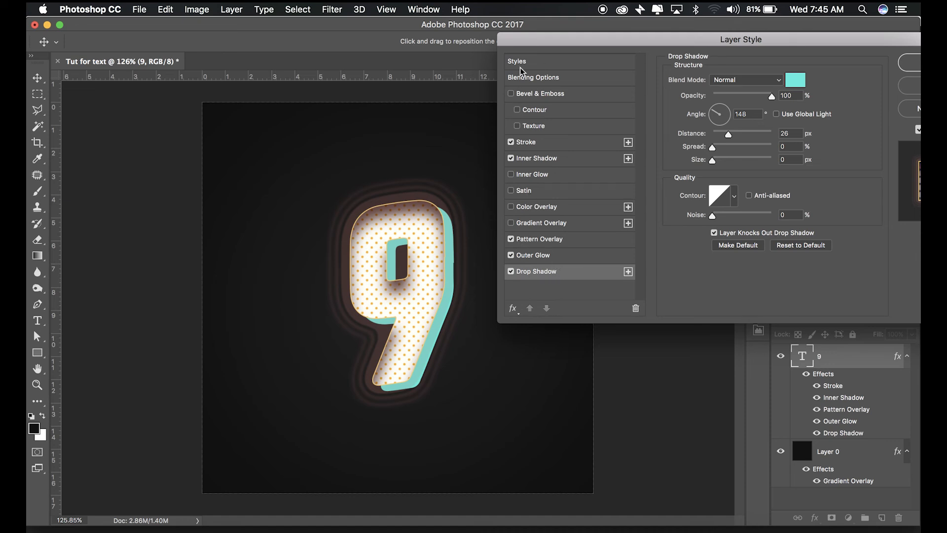
Change the drop shadow's colour to light yellow #ffe063
left_click(798, 81)
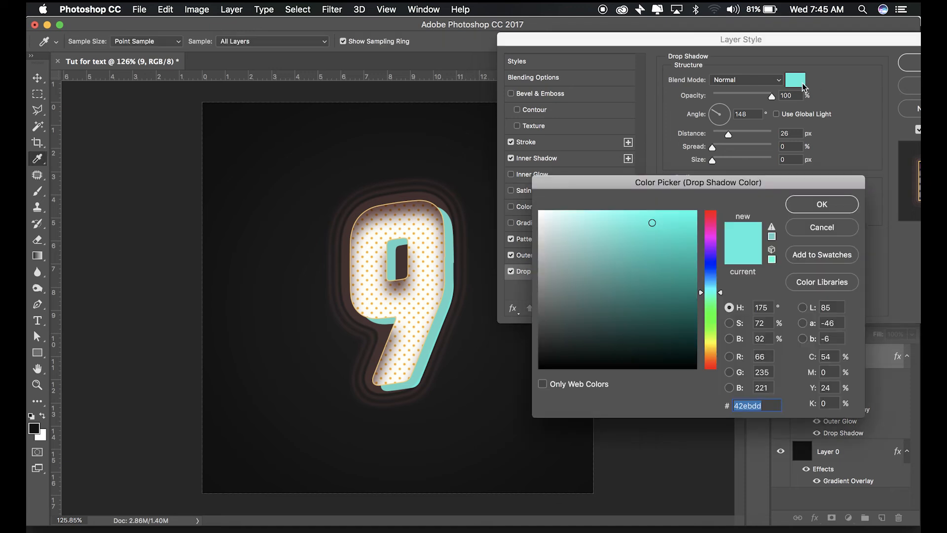
left_click(720, 339)
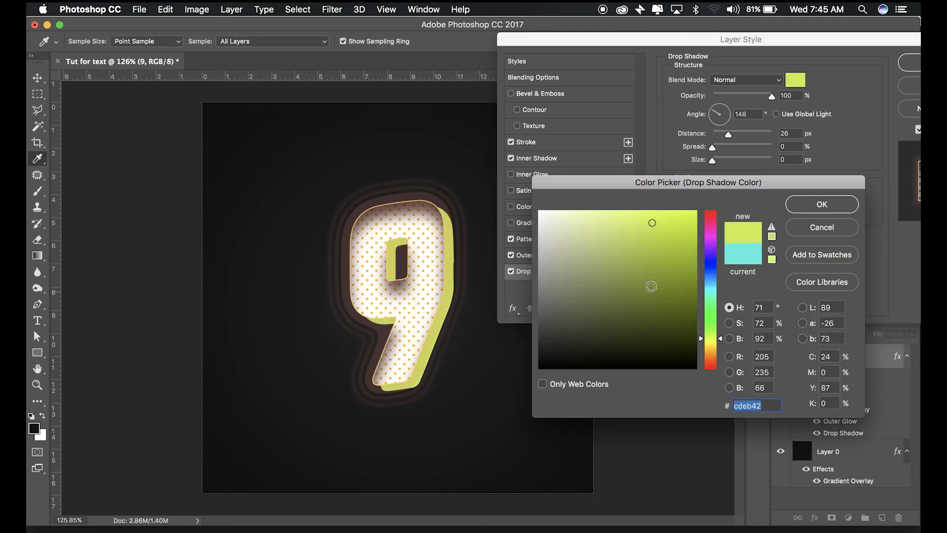
left_click(712, 349)
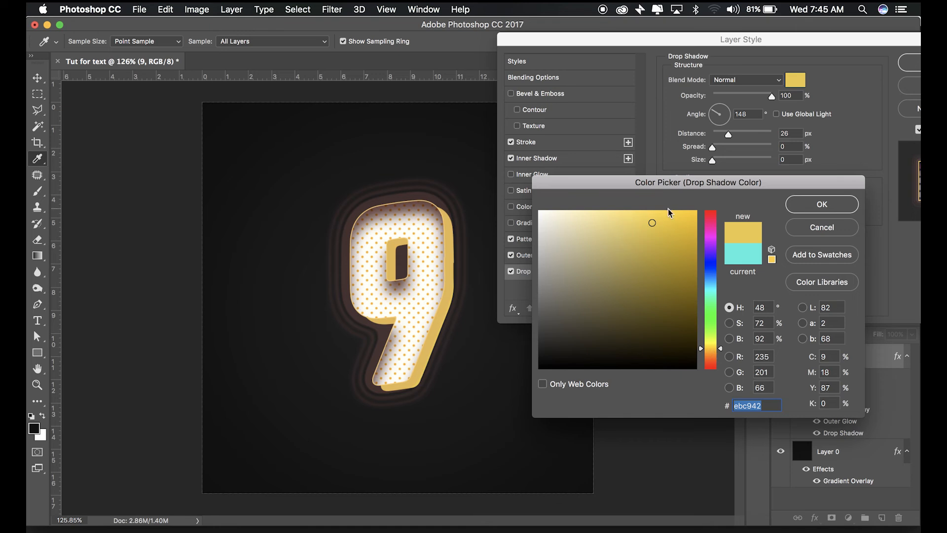
left_click(636, 210)
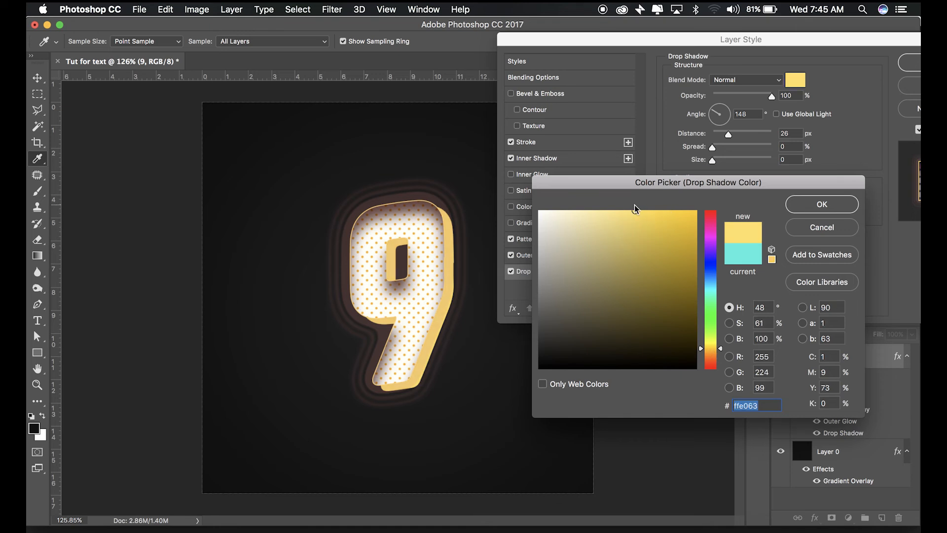
left_click(807, 204)
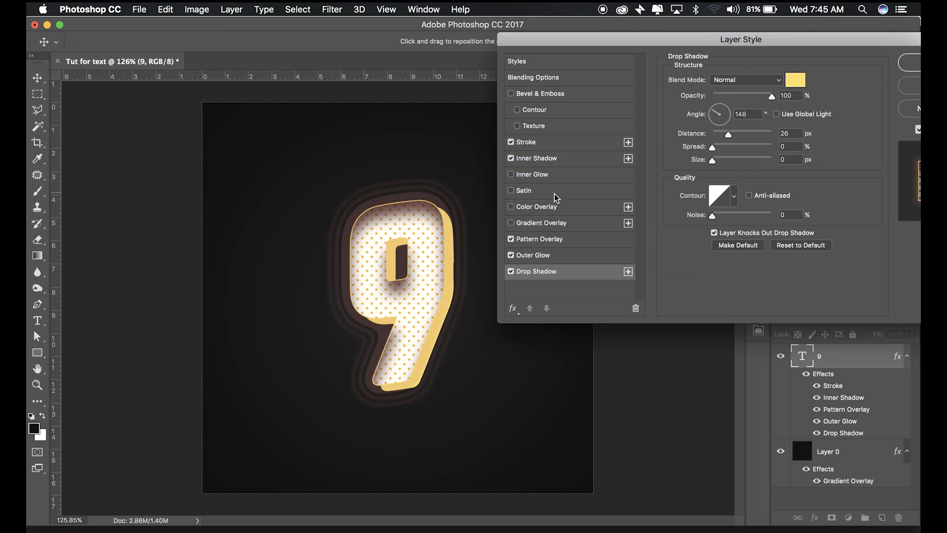
Try a coral red #ff5757 color overlay on the number 9 and switch the overlay off again
left_click(512, 207)
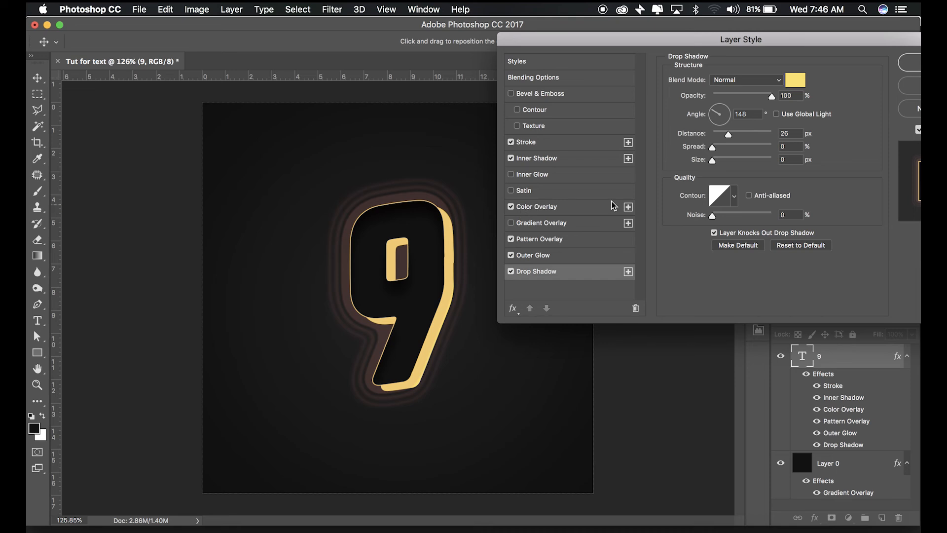
left_click(538, 208)
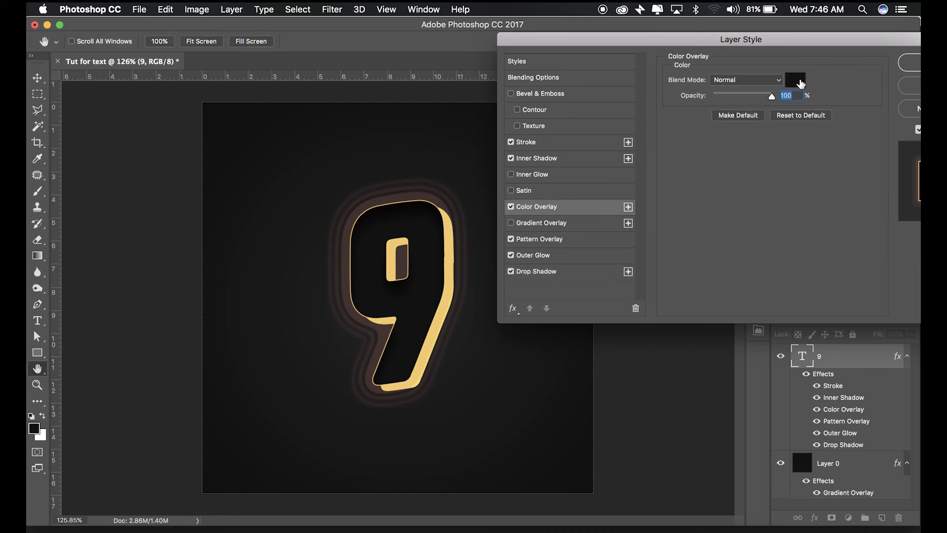
left_click(798, 81)
left_click_drag(632, 269, 642, 165)
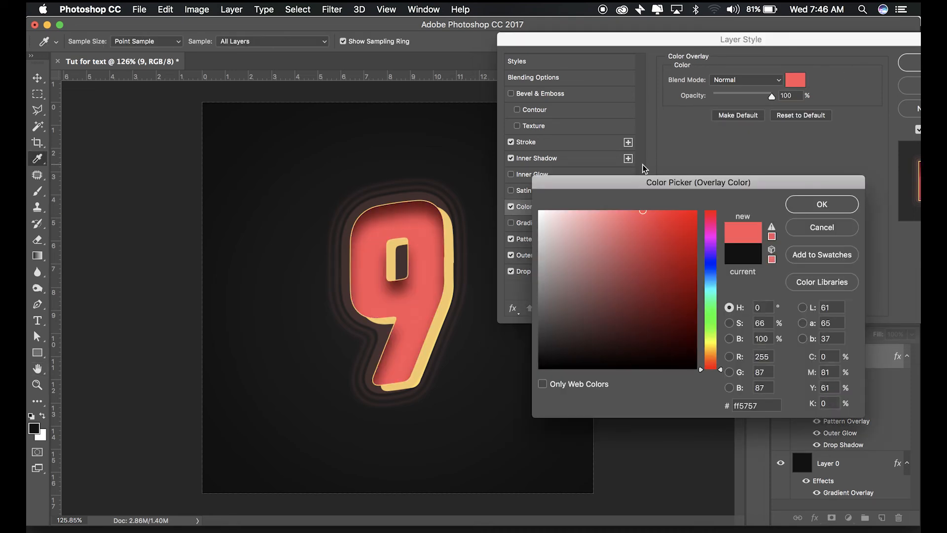
scroll(299, 334, "down", 2)
scroll(434, 375, "up", 4)
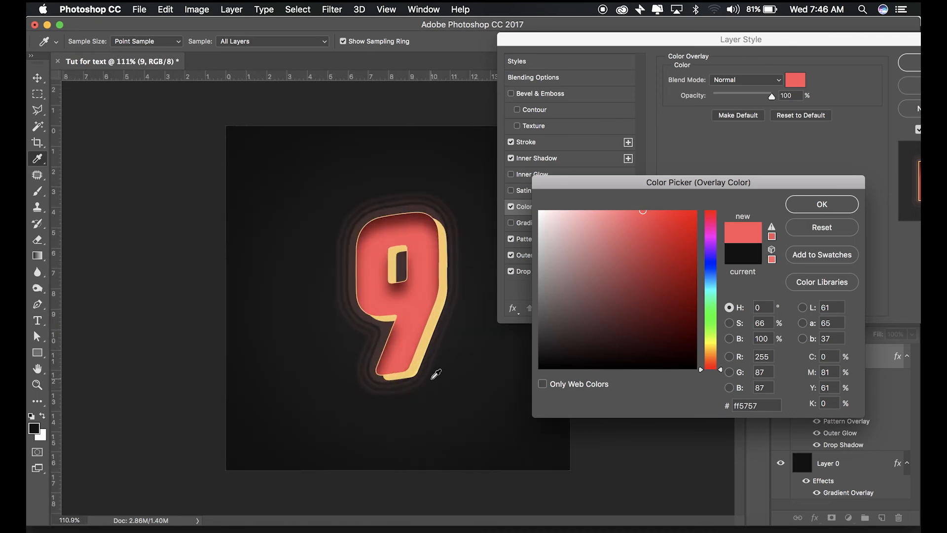
scroll(434, 374, "up", 1)
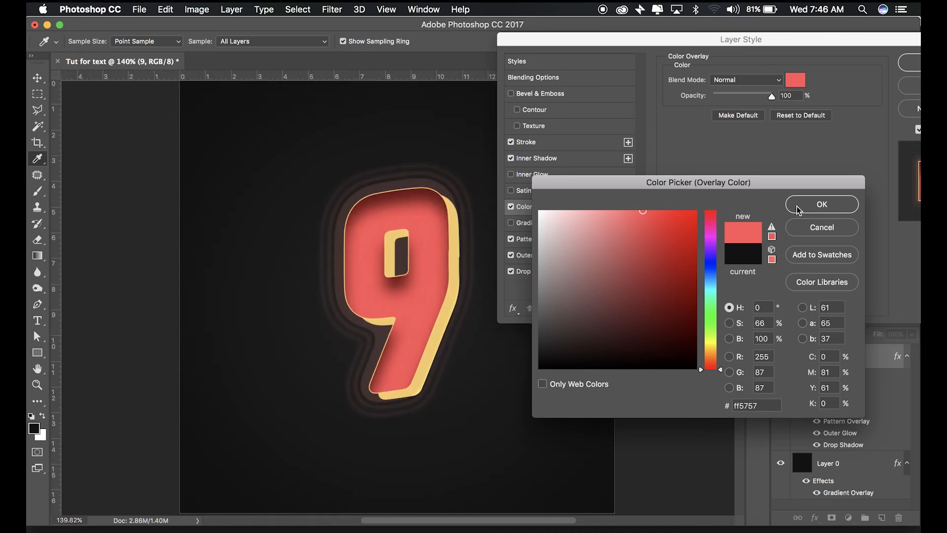
left_click(811, 232)
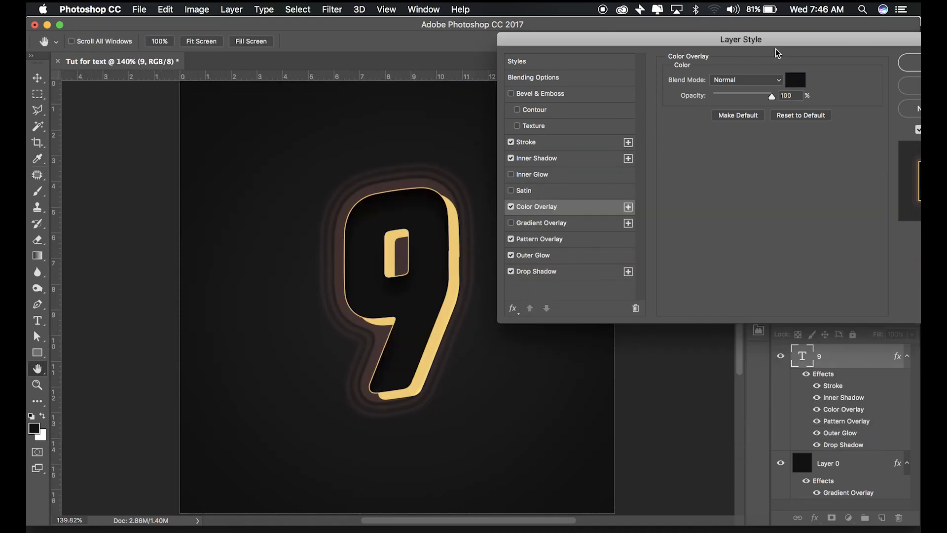
left_click(511, 207)
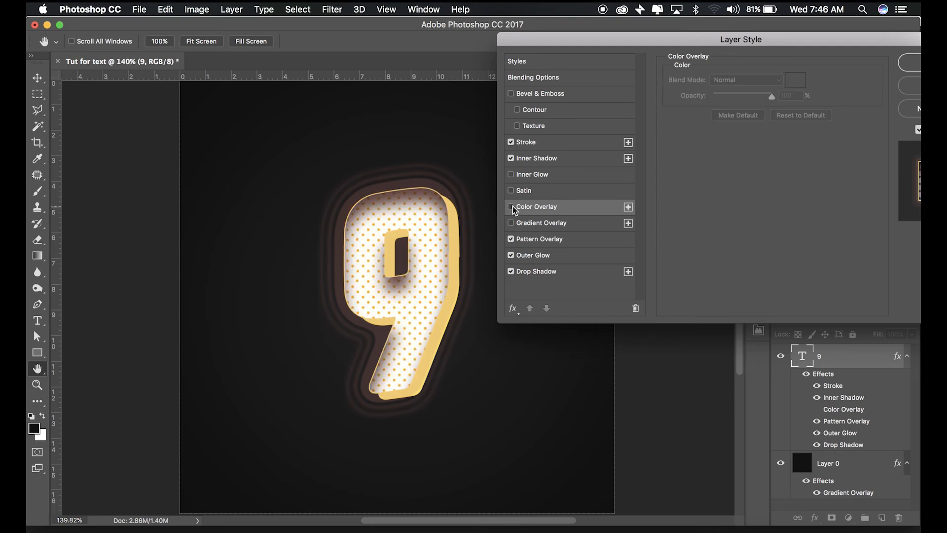
Apply the layer style to the number 9 without a color overlay
scroll(397, 265, "down", 3)
scroll(400, 266, "up", 1)
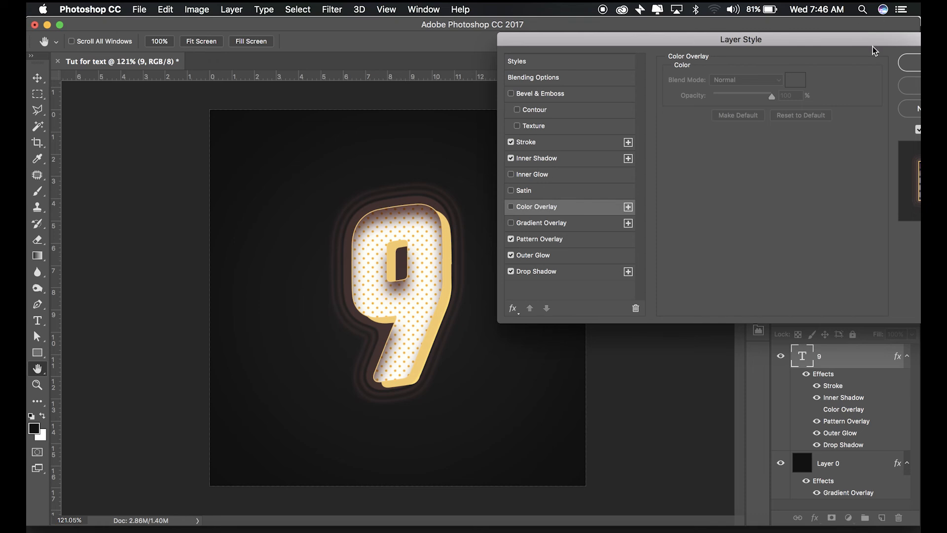
left_click_drag(876, 43, 649, 43)
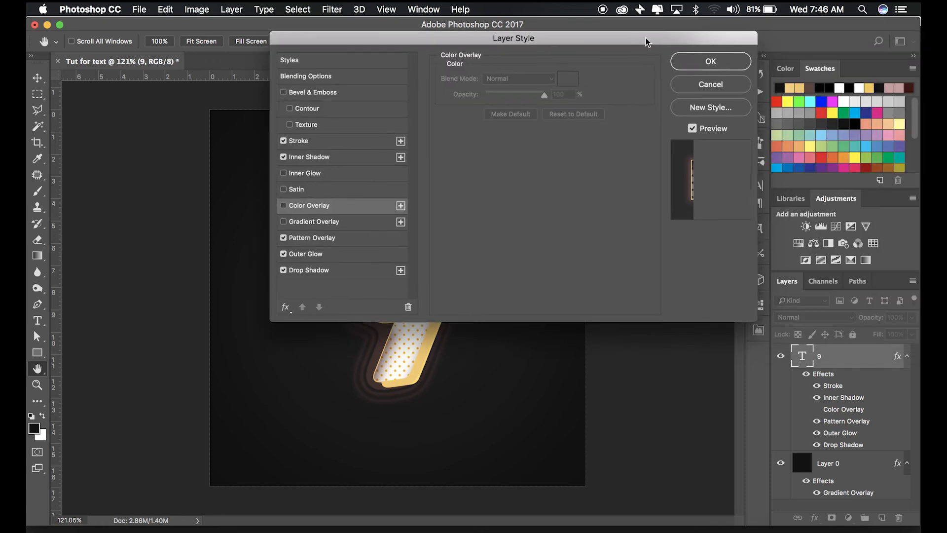
left_click(712, 63)
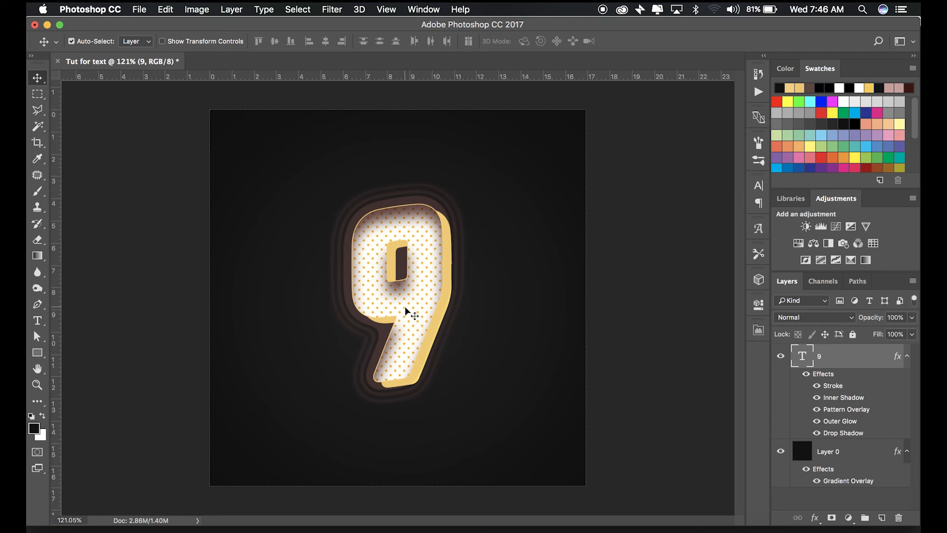
scroll(392, 309, "down", 1)
scroll(392, 309, "up", 1)
Replace the number 9 with the text "go" and move it slightly up on the canvas
key("t")
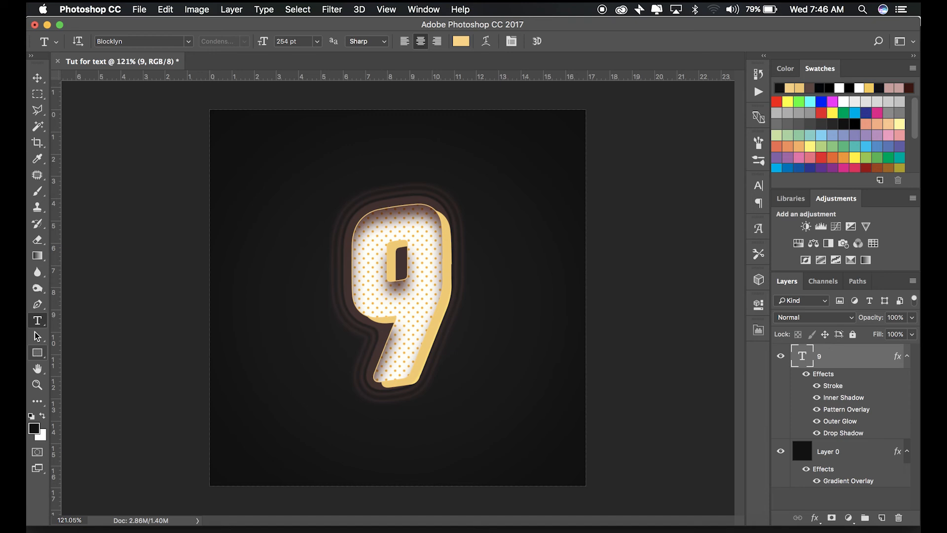
left_click(417, 289)
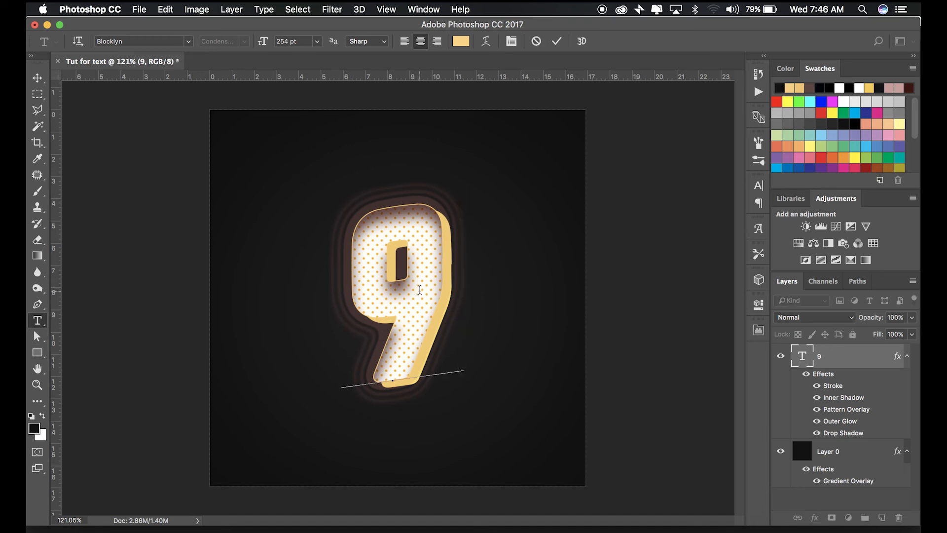
double_click(420, 289)
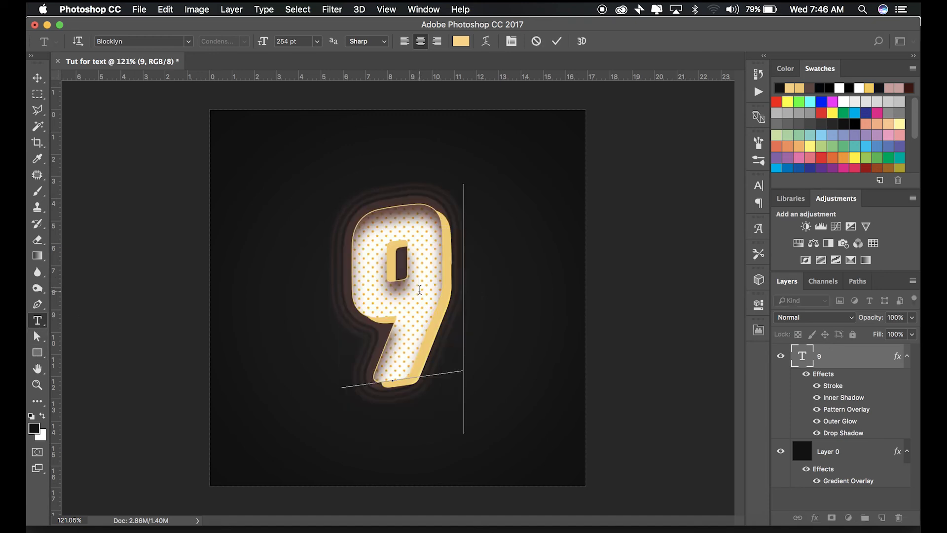
type("GO")
left_click(37, 78)
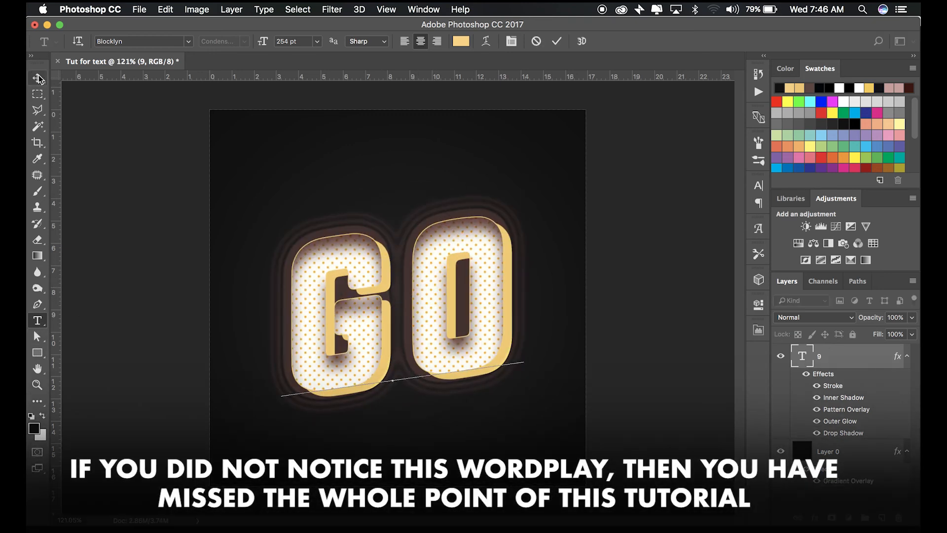
left_click_drag(438, 310, 438, 296)
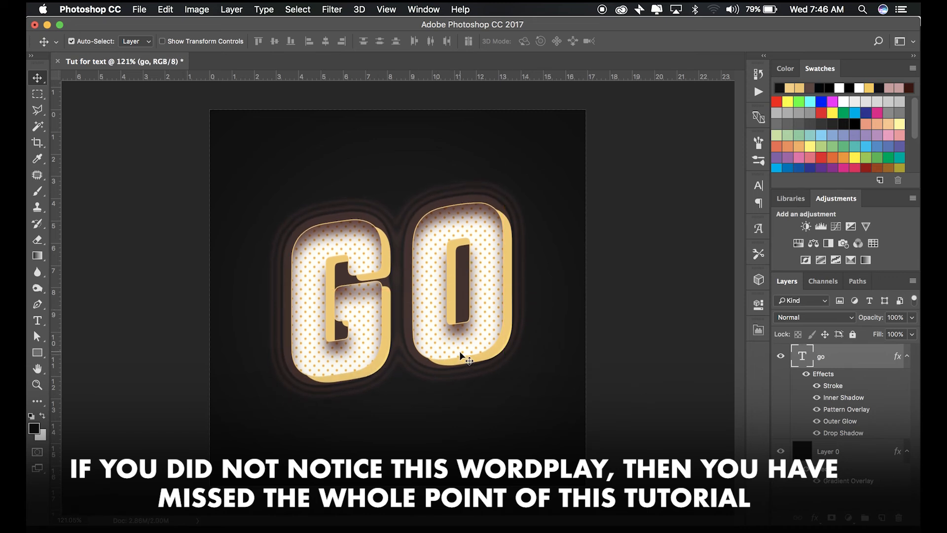
Replace the text "go" with "come"
double_click(402, 299)
key("ctrl+a")
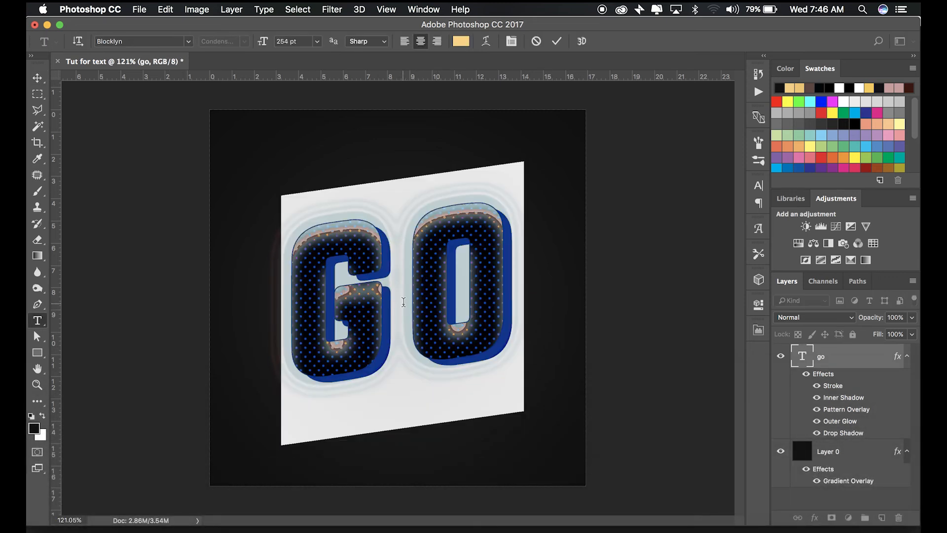
type("comic")
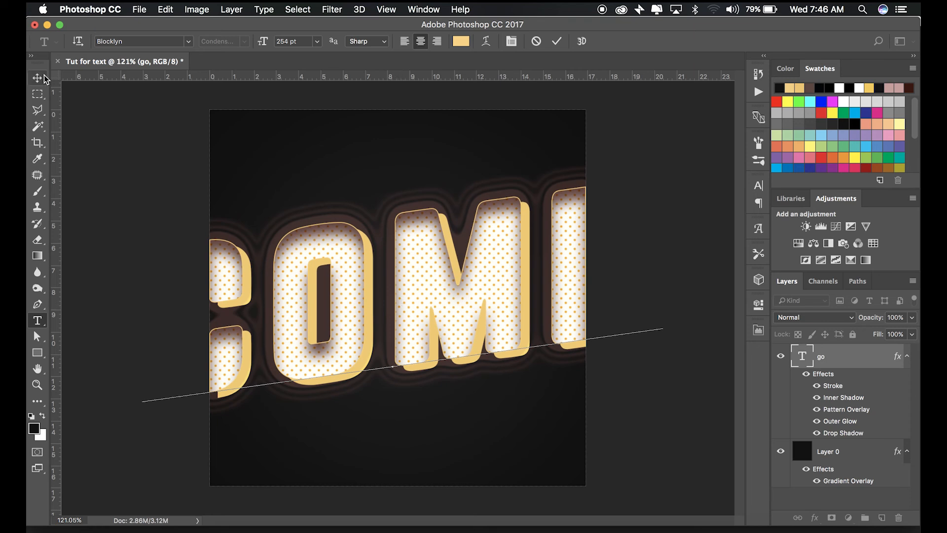
left_click(38, 78)
Reduce the font size of "come" until the whole word fits within the canvas
key("t")
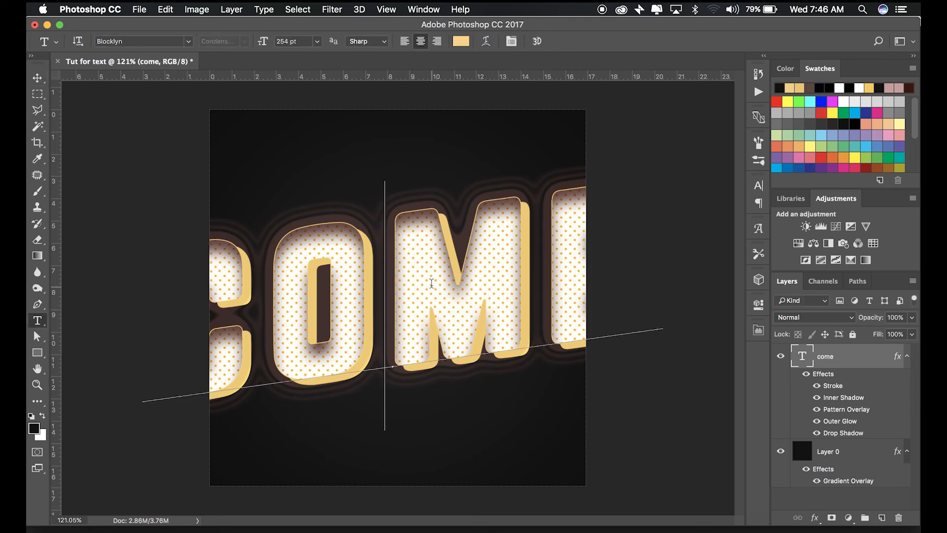
double_click(431, 284)
left_click_drag(264, 45, 118, 61)
left_click(28, 85)
scroll(462, 265, "up", 3)
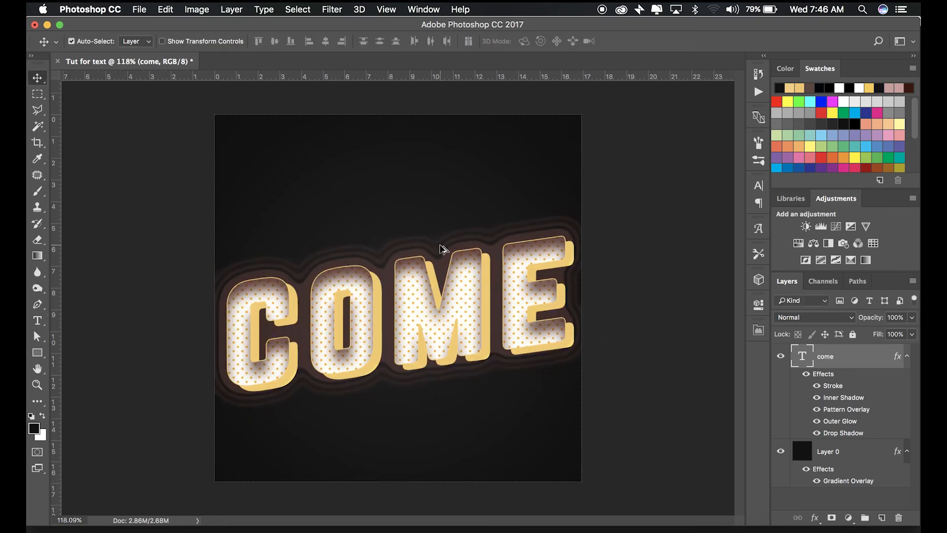
Undo the resizing and the "come" text edit to go back to "go"
key("super+z")
key("super+z")
key("super+z")
key("super+z")
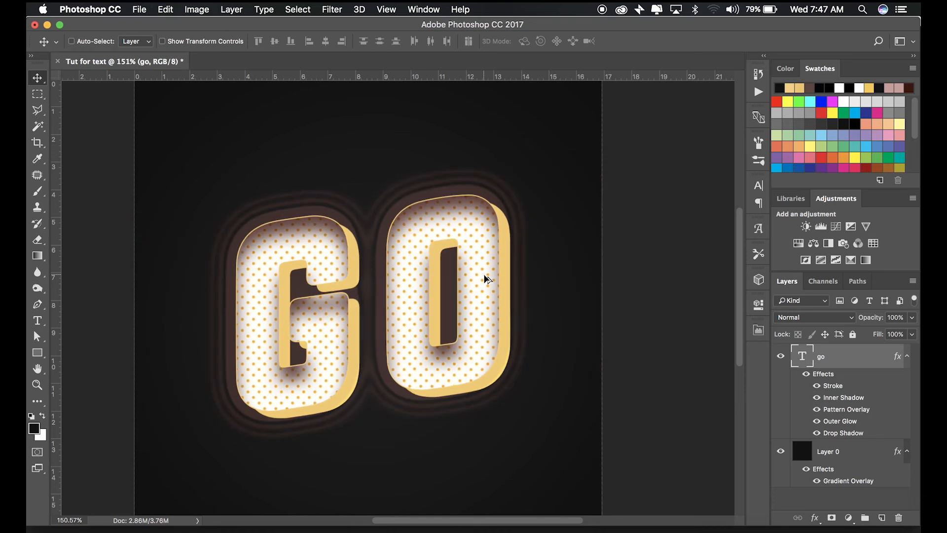
scroll(432, 269, "down", 2)
scroll(414, 325, "up", 1)
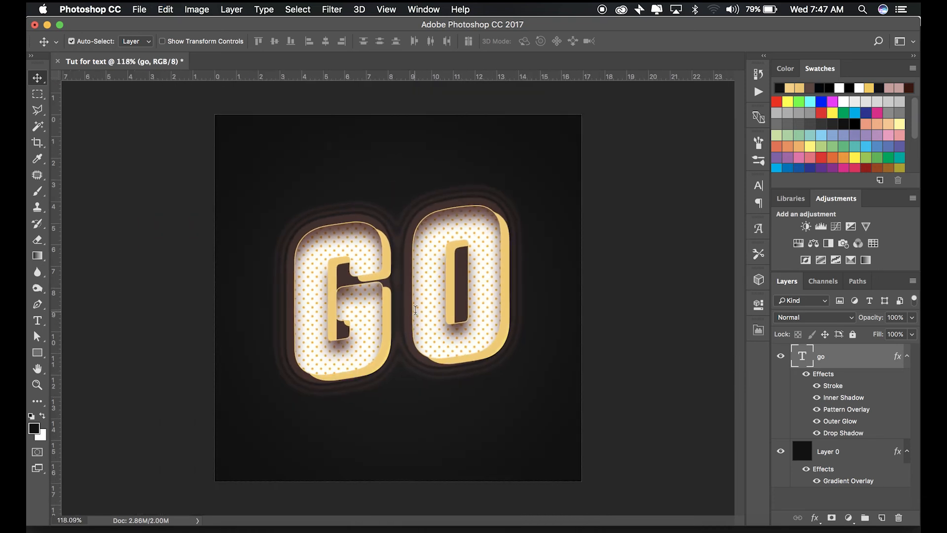
Try the words "yes" and "san" in place of the "go" text
key("t")
left_click(415, 310)
key("super+a")
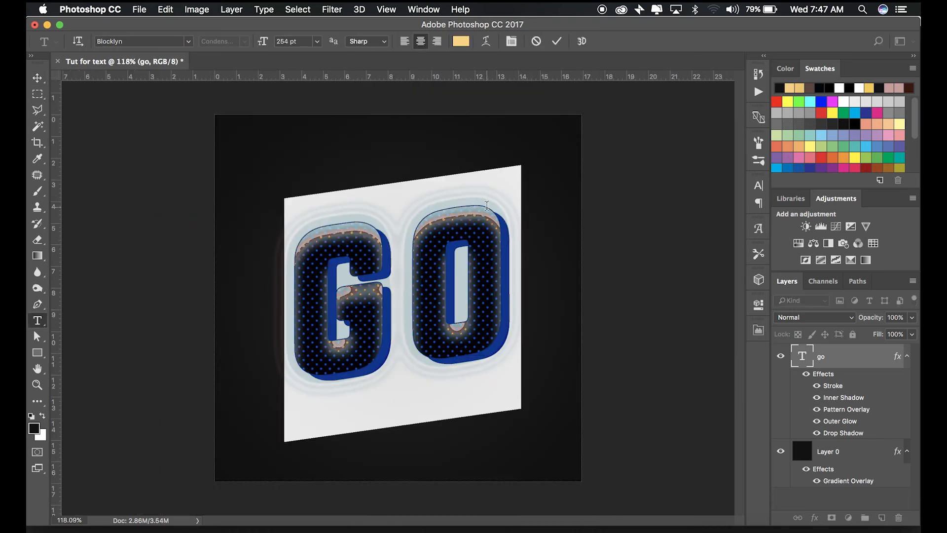
type("yes")
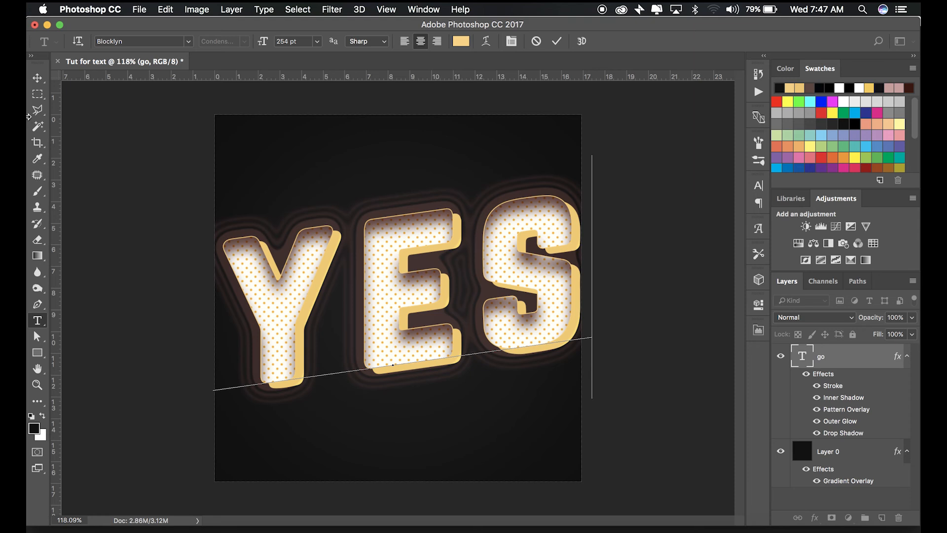
key("super+Return")
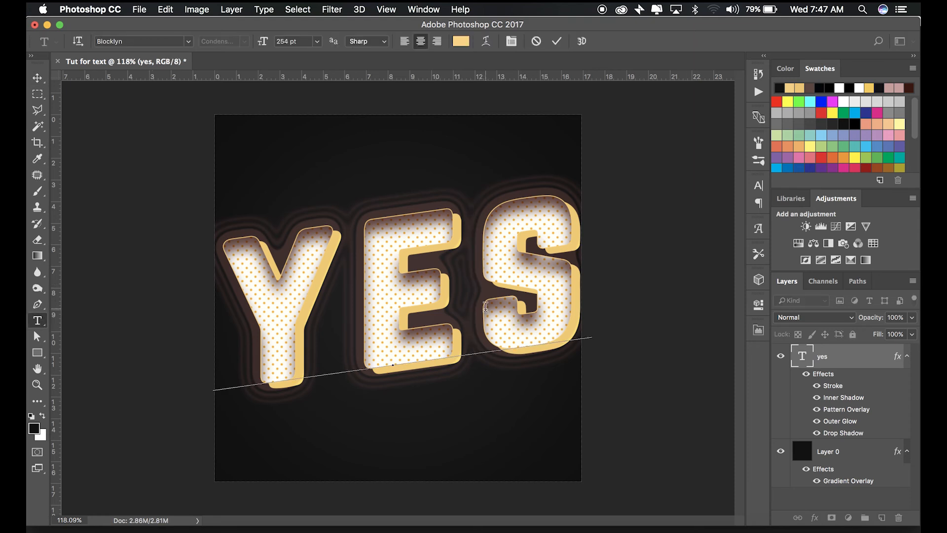
key("super+a")
type("san")
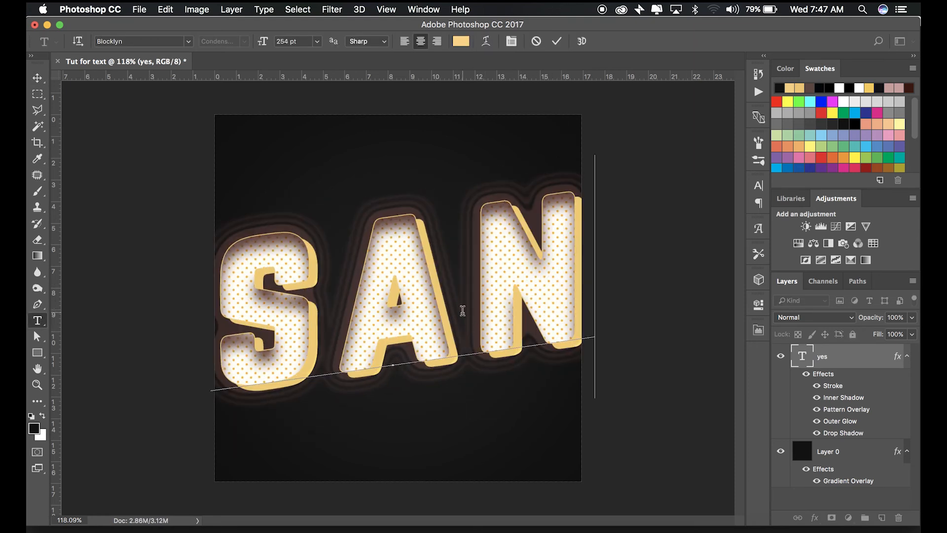
Replace the text "san" with "nihon"
key("super+a")
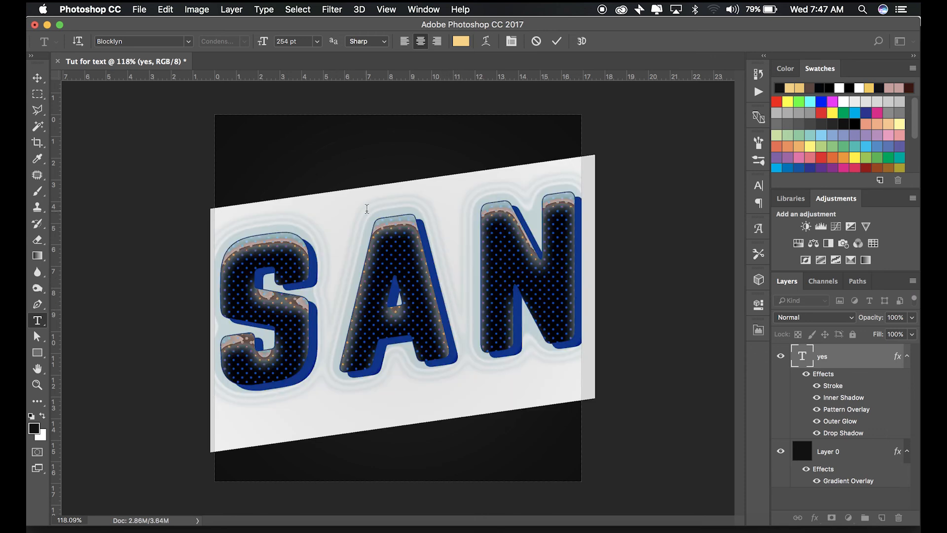
type("nihon")
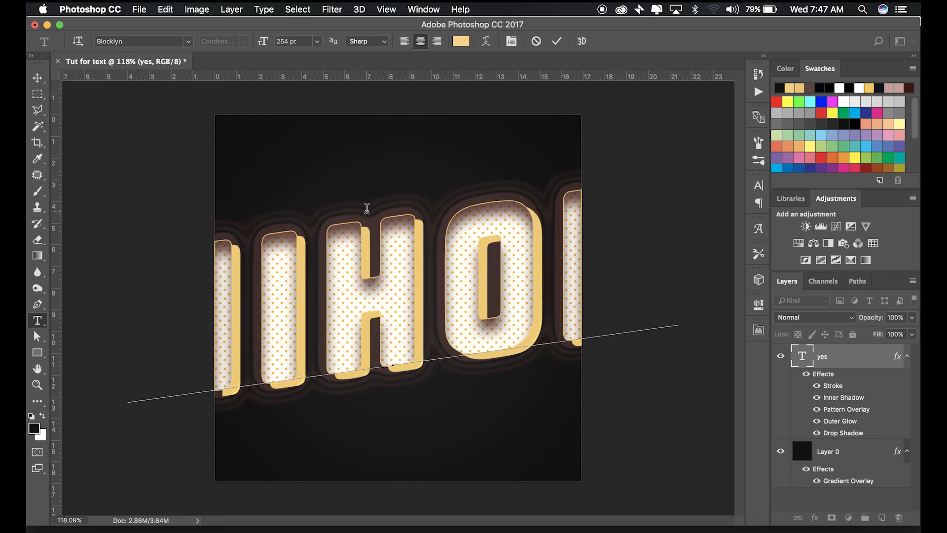
left_click(36, 79)
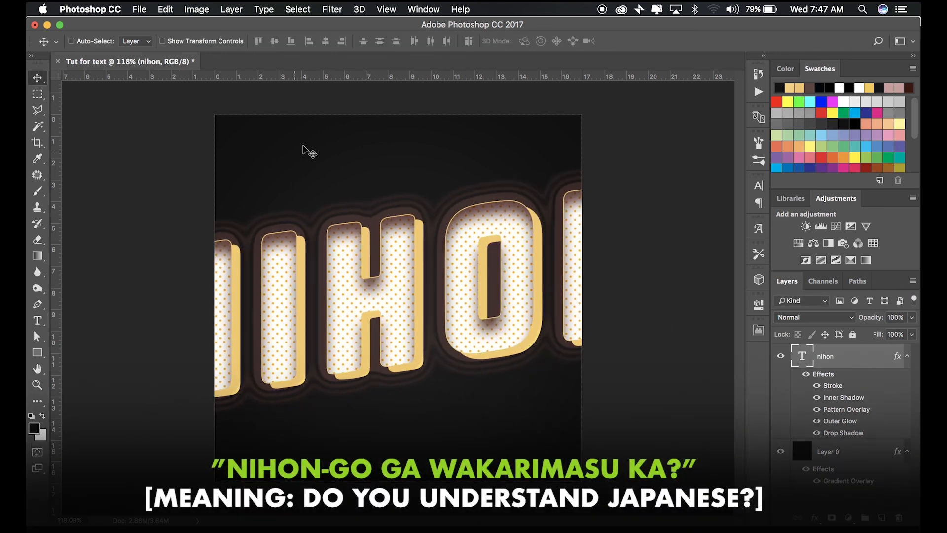
Reduce the font size of "nihon" to 162 pt so the word fits within the canvas
key("t")
left_click(431, 305)
key("super+a")
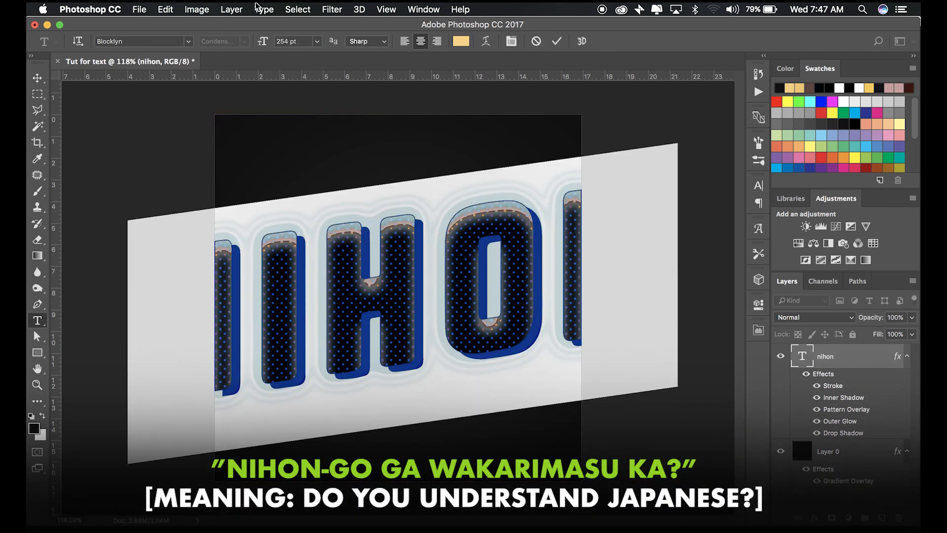
left_click_drag(262, 45, 209, 26)
left_click(37, 78)
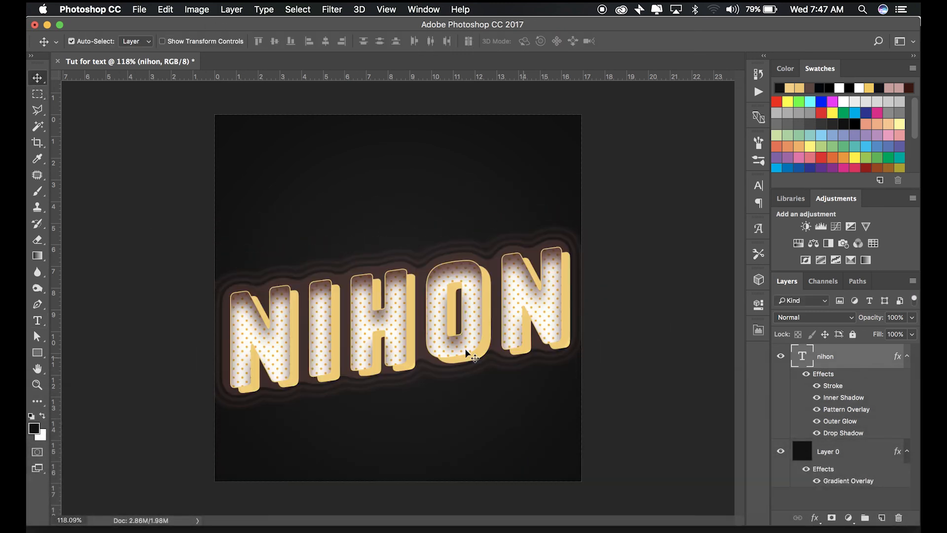
Replace the text "nihon" with "japan"
key("t")
left_click(419, 329)
key("super+a")
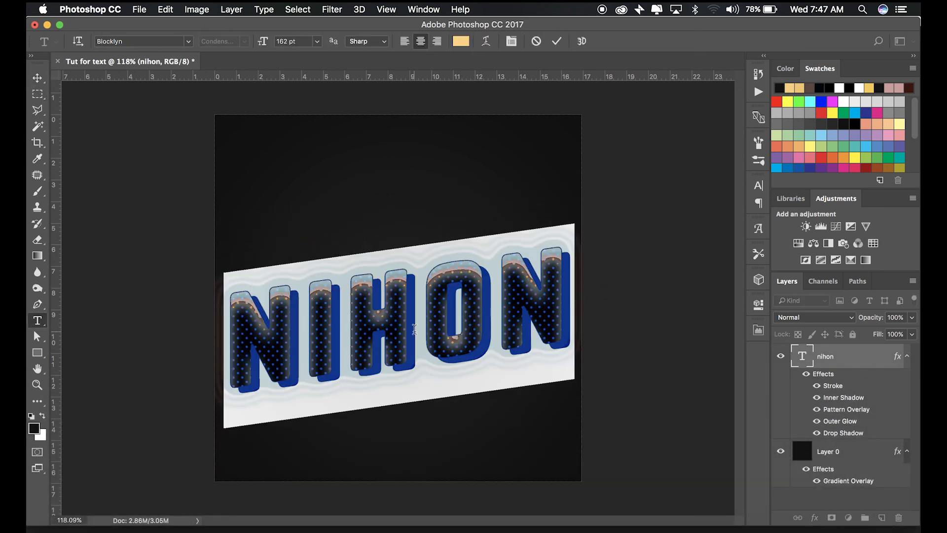
type("japan")
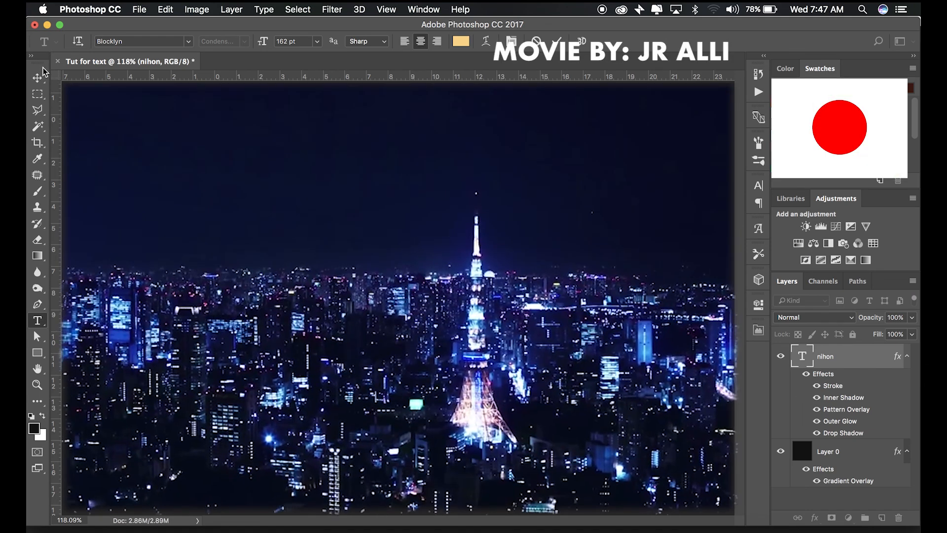
left_click(37, 78)
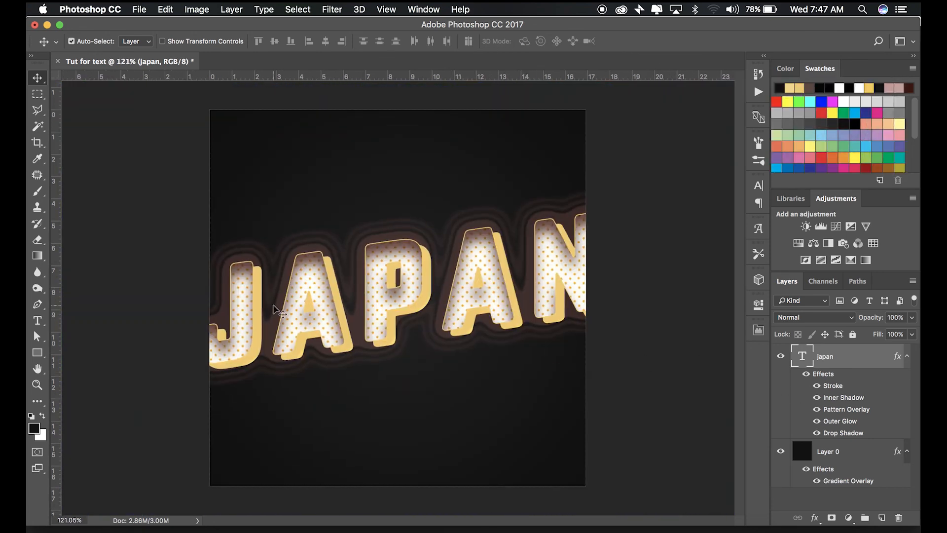
Extend the canvas around the word with the Crop tool at an 800:600 ratio so all letters fit
key("c")
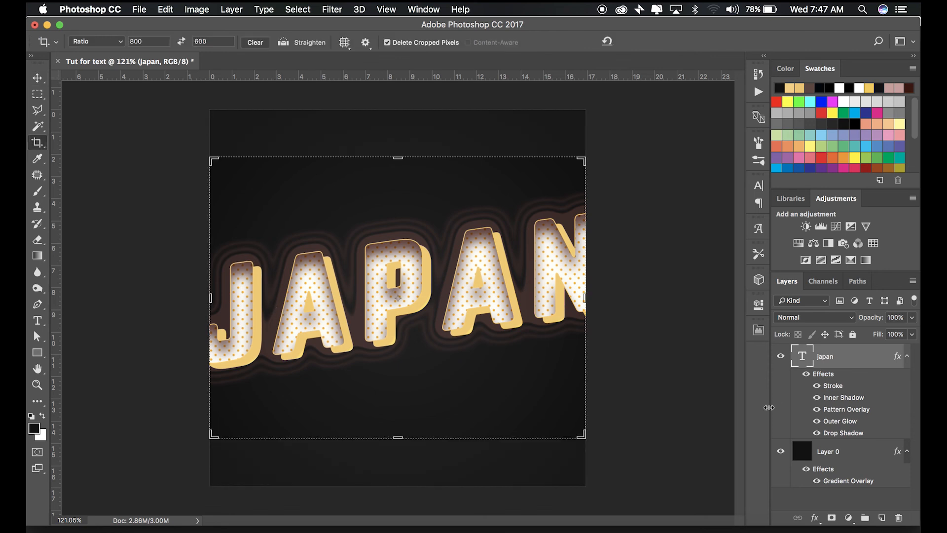
left_click_drag(585, 298, 721, 312)
key("Return")
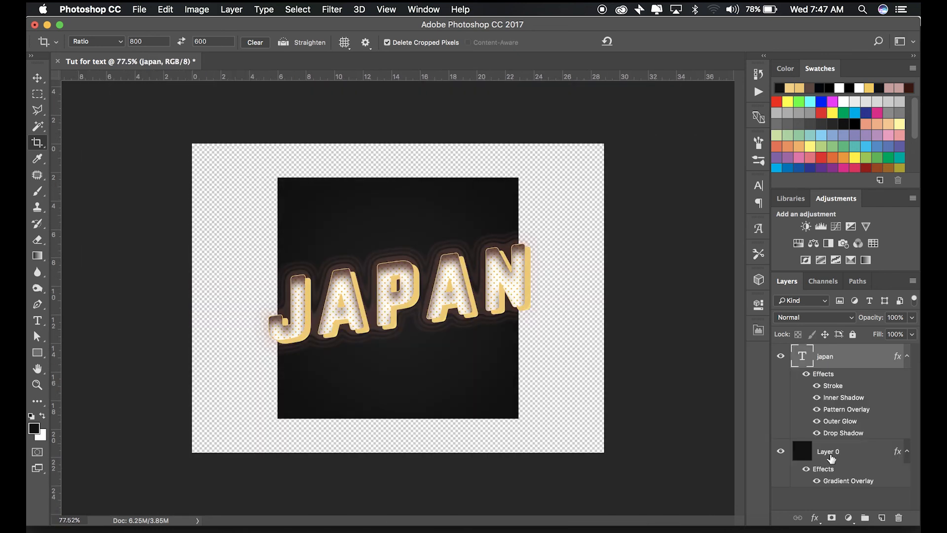
Fill Layer 0 with the black foreground color so the background covers the enlarged canvas
left_click(832, 455)
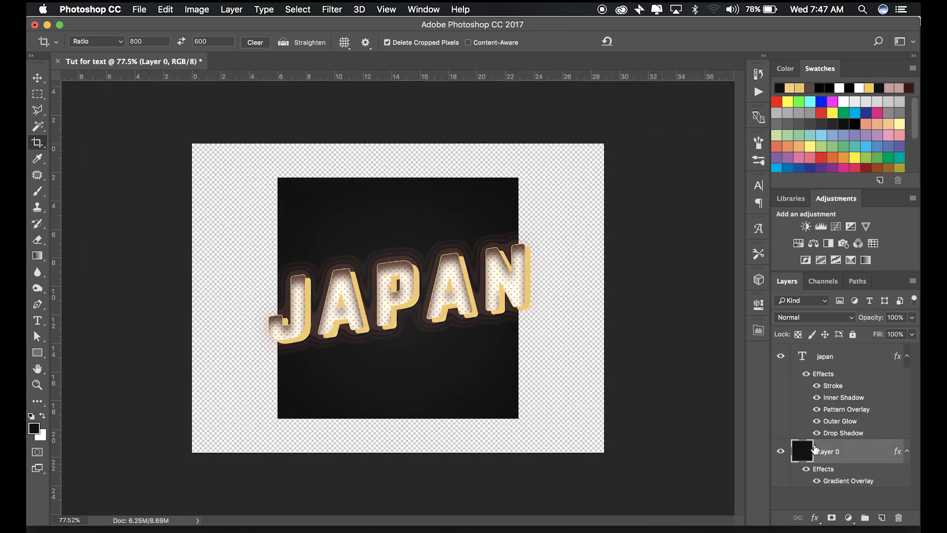
key("i")
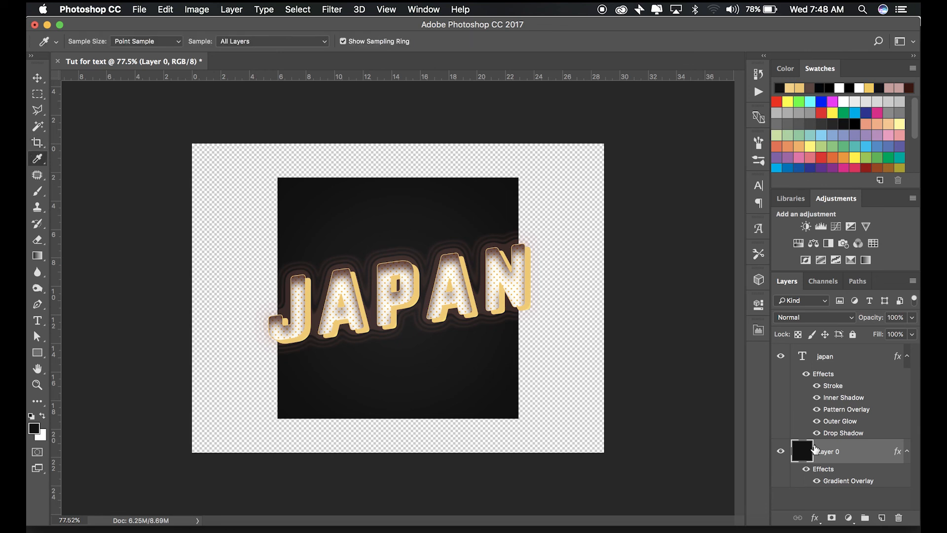
key("alt+BackSpace")
scroll(498, 335, "up", 5)
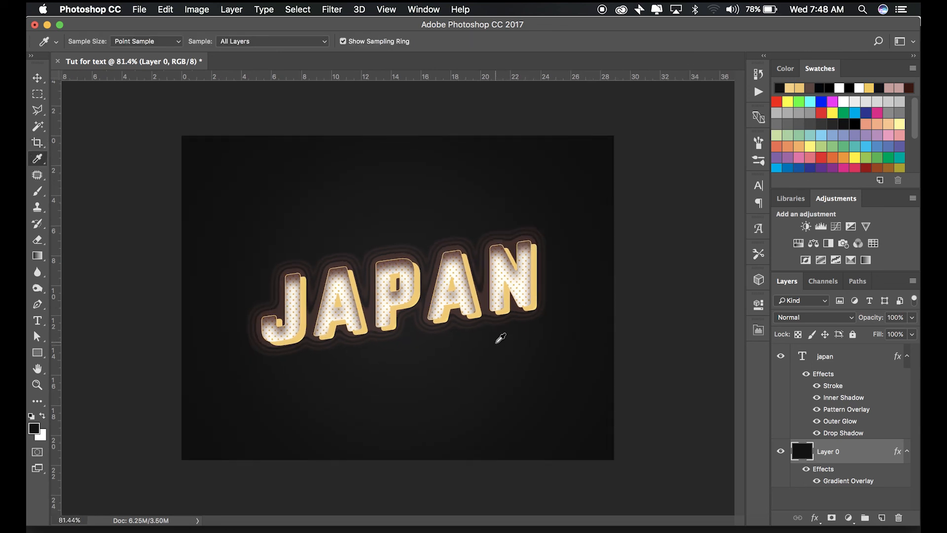
scroll(493, 302, "up", 2)
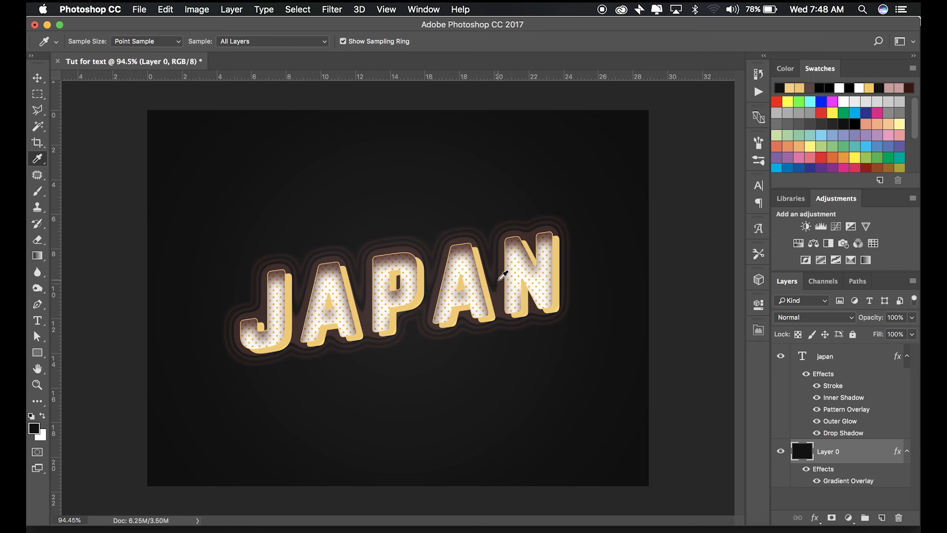
scroll(503, 287, "up", 2)
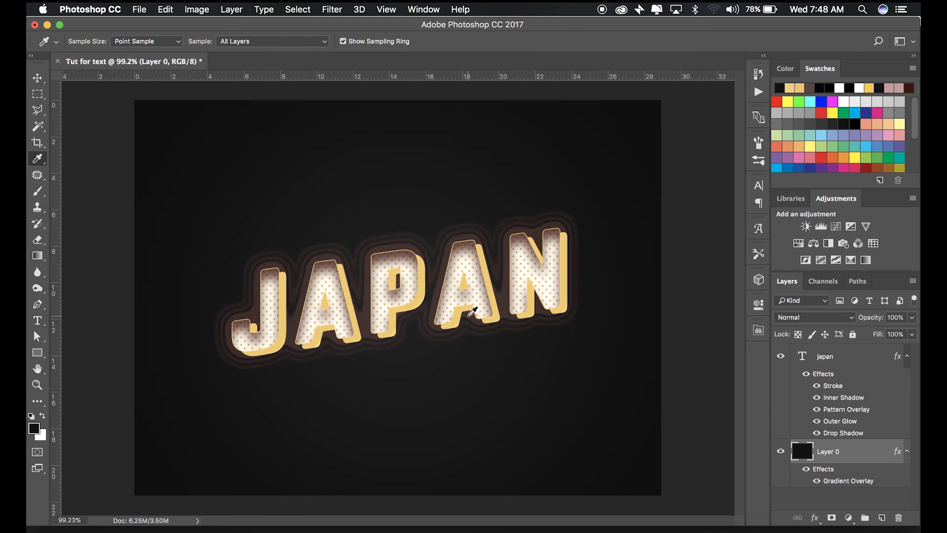